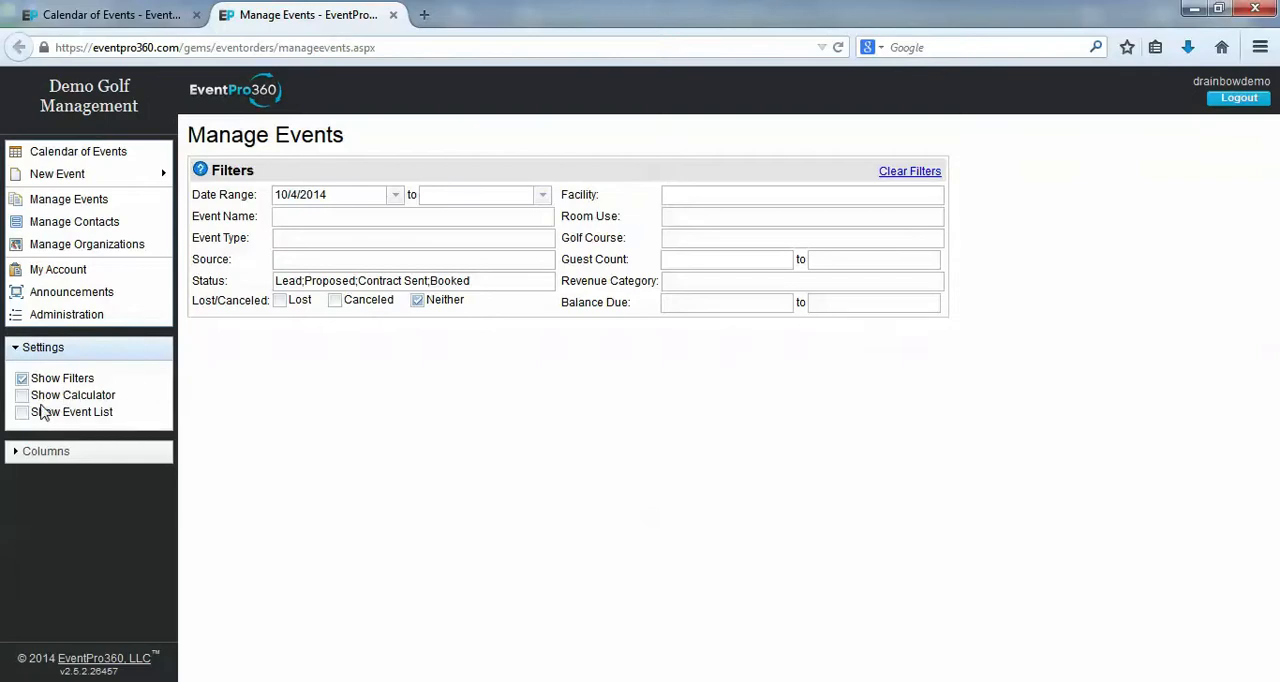
Show the calculator and the event list on the Manage Events page, and hide the calculator again
click(21, 395)
click(21, 413)
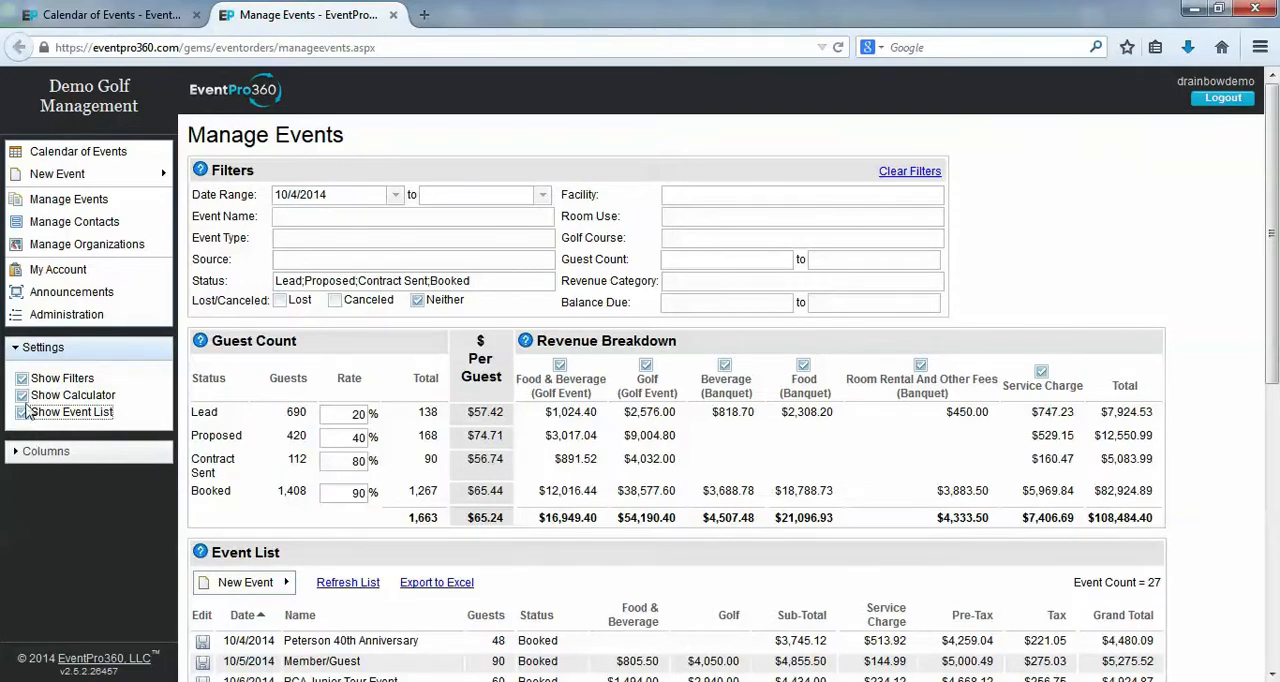
click(22, 396)
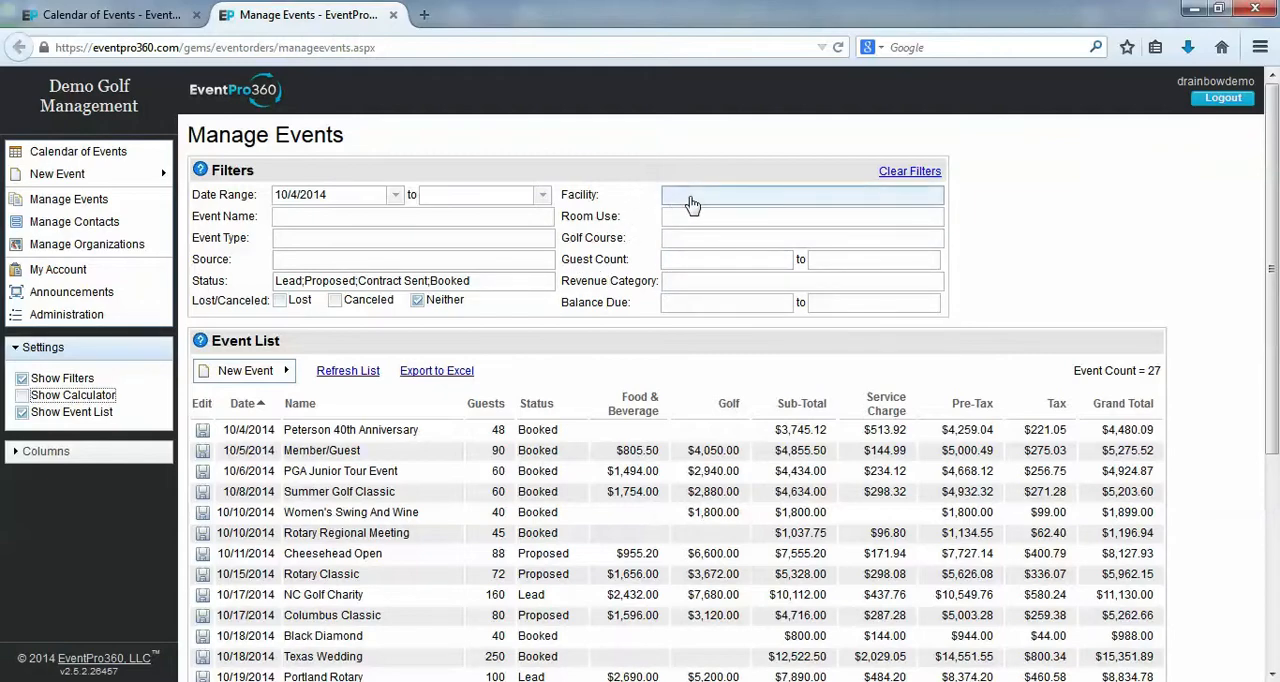
Filter the events by the facility Demo Course 1
click(730, 203)
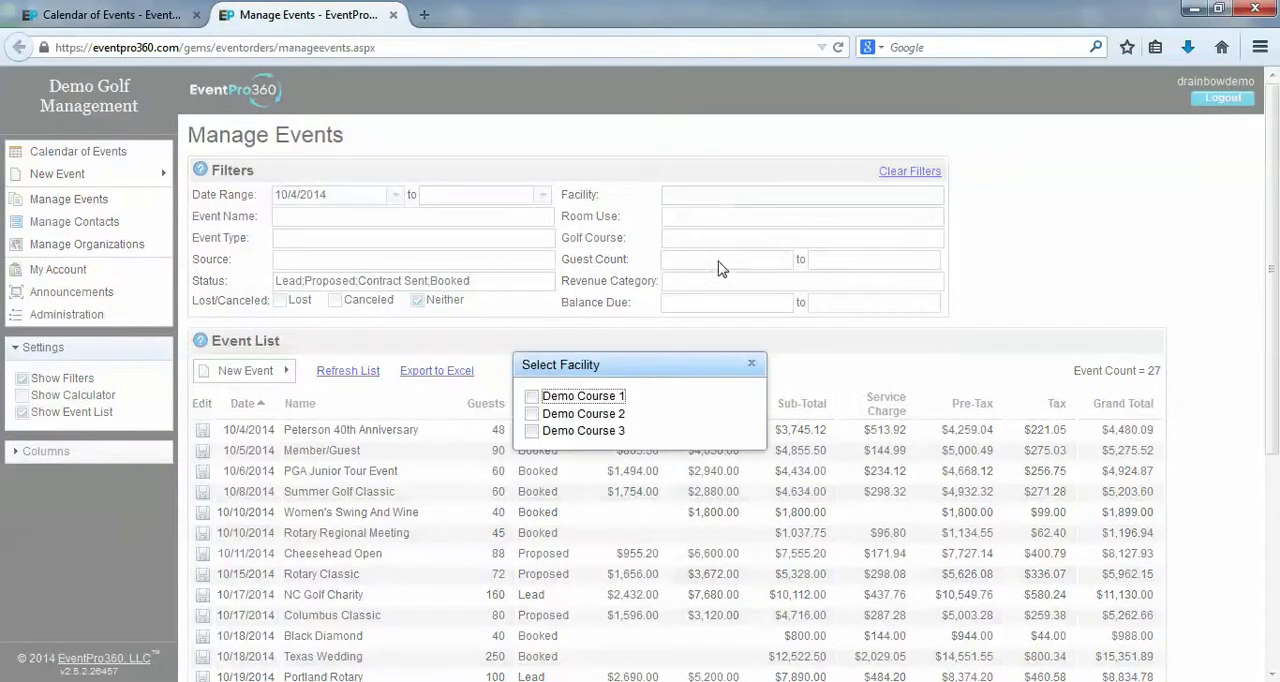
click(532, 398)
click(752, 364)
Set the date range filter from 10/1/2014 to 10/31/2014
click(397, 200)
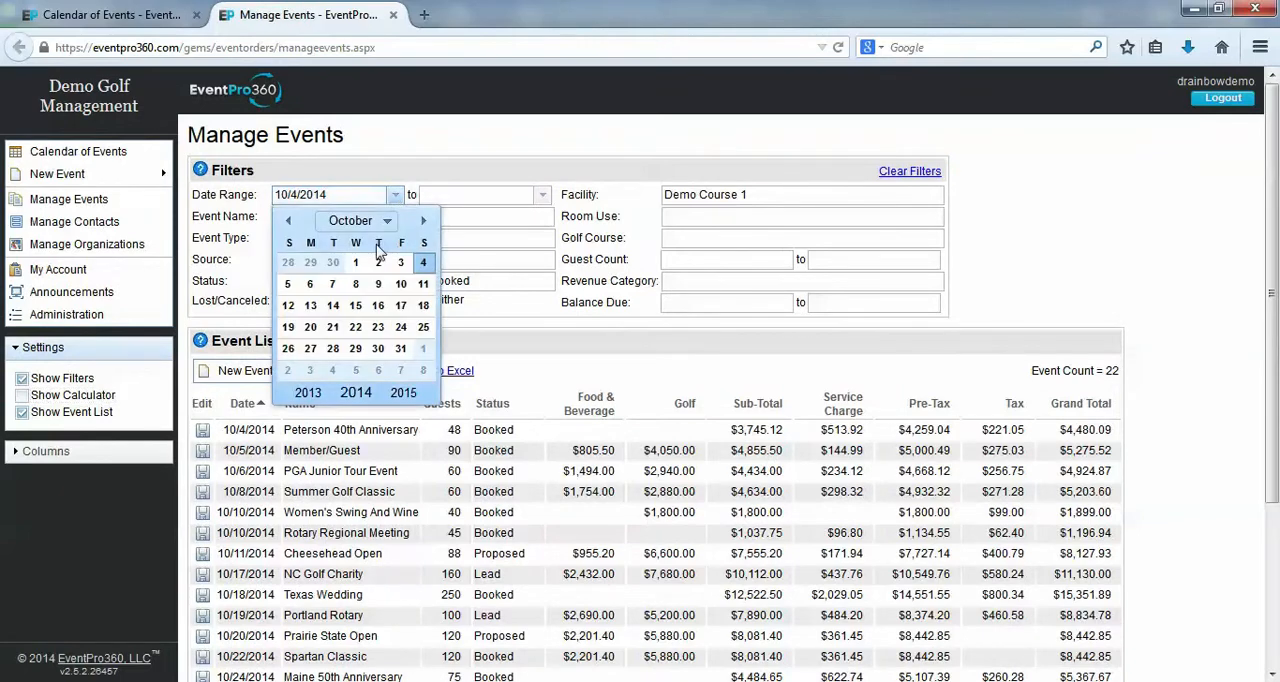
click(358, 263)
click(541, 195)
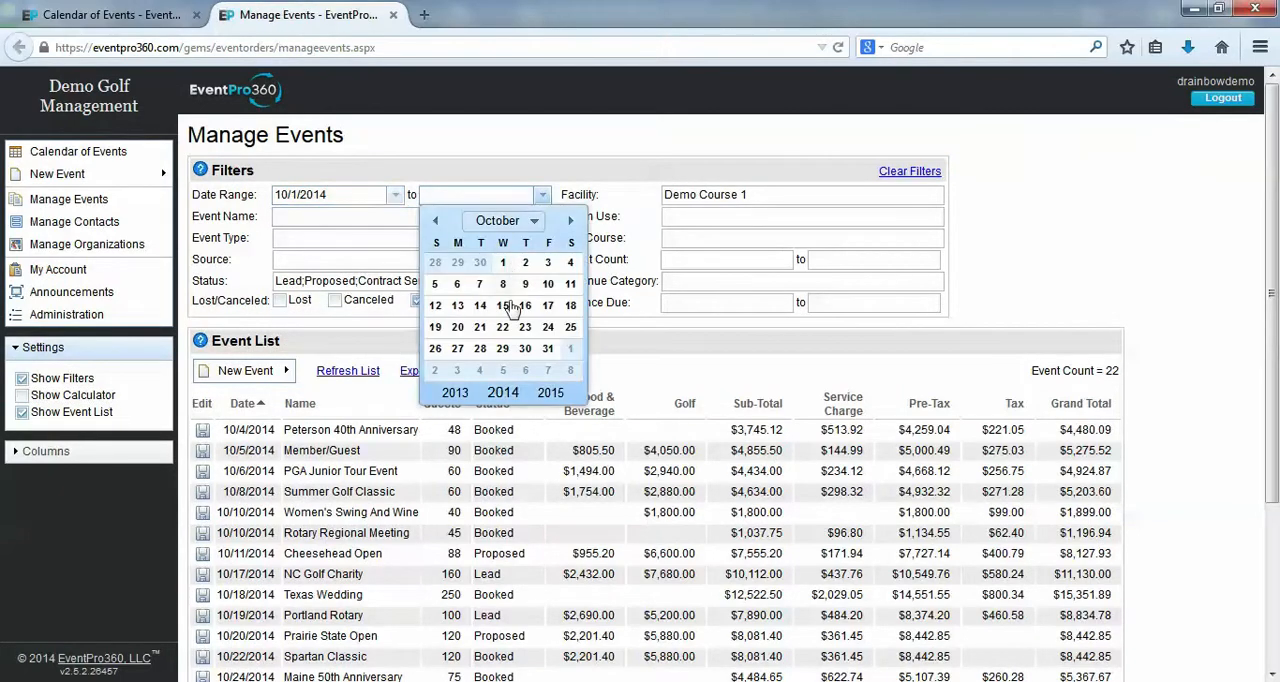
click(534, 350)
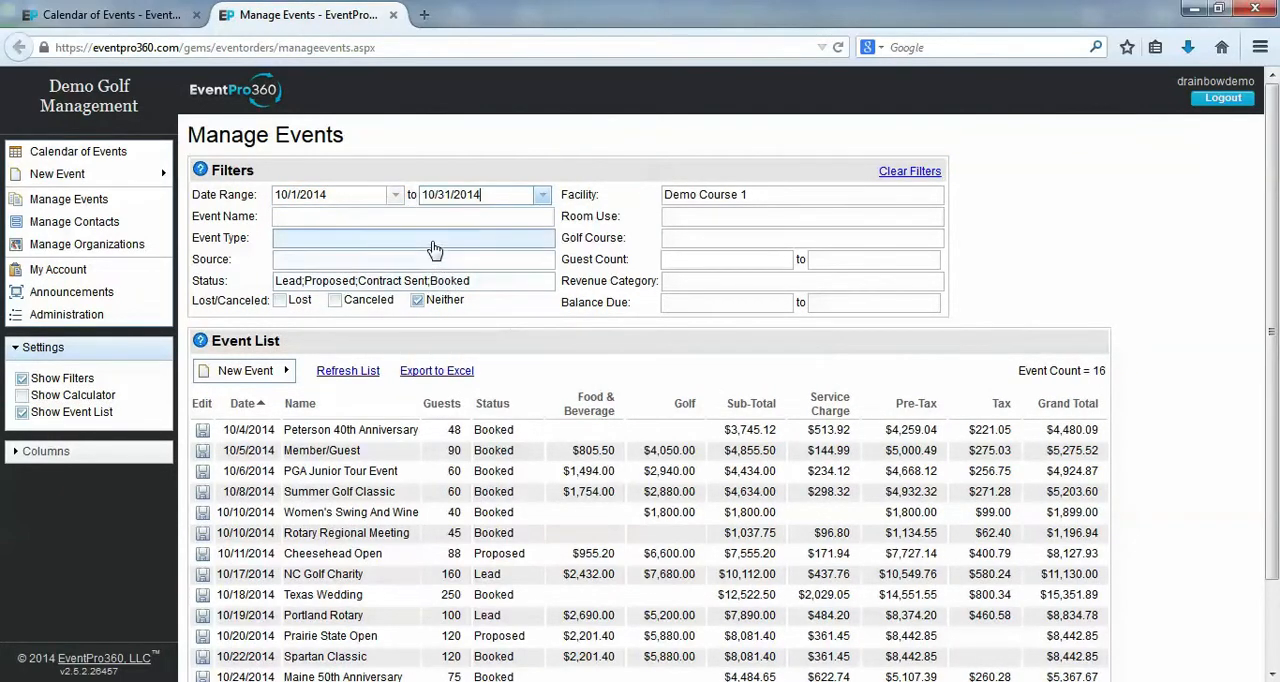
Filter the event type to Golf Event with the Golf Outing subtype
click(460, 238)
click(555, 390)
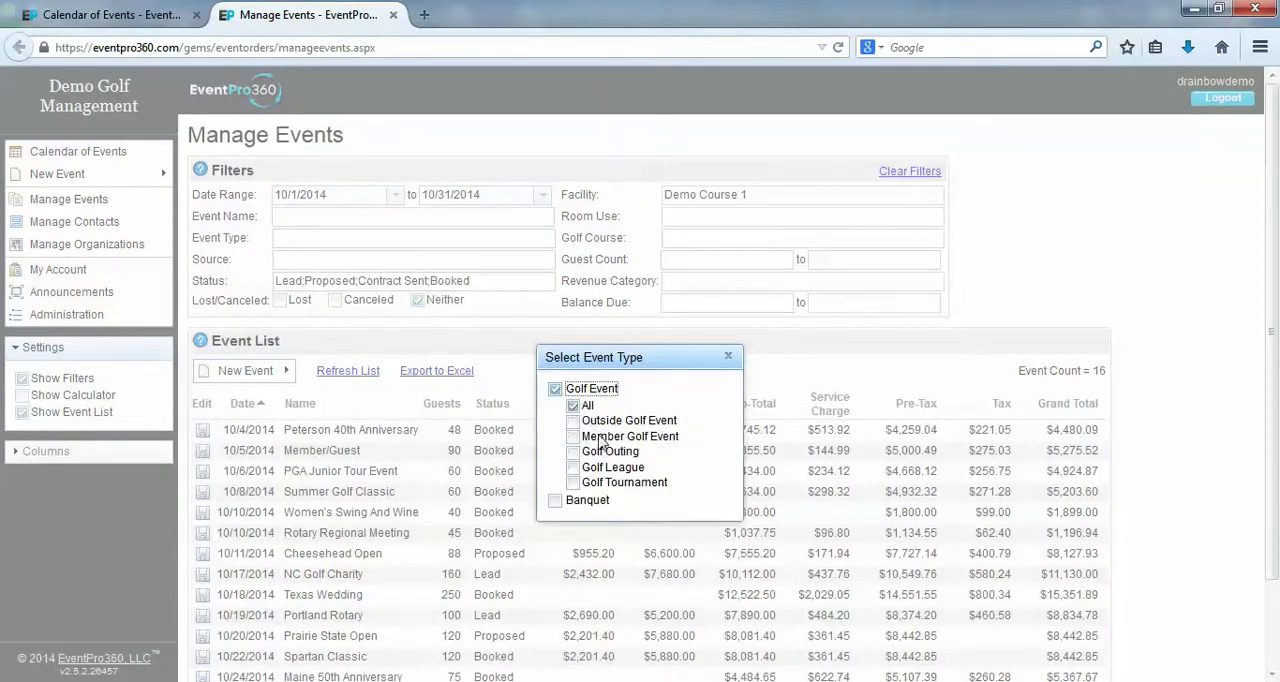
click(572, 452)
click(728, 358)
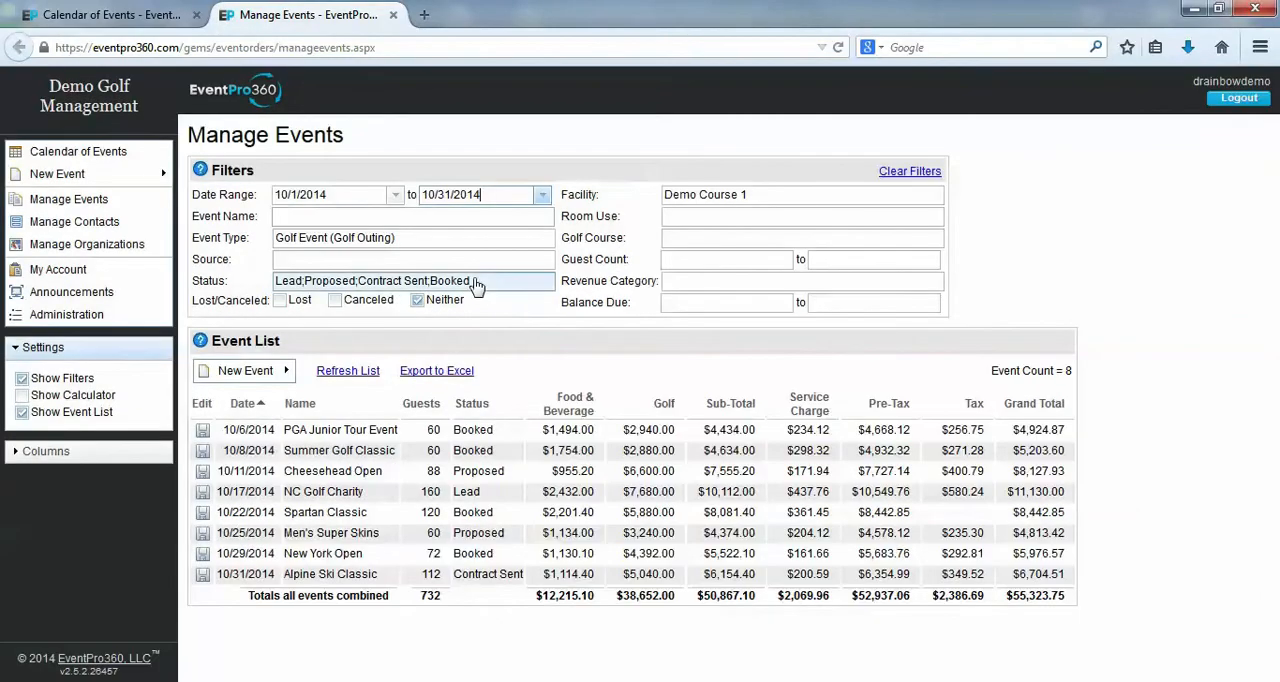
Restrict the status filter to Booked and Completed by adding Completed and removing Lead, Proposed and Contract Sent
click(472, 284)
click(555, 466)
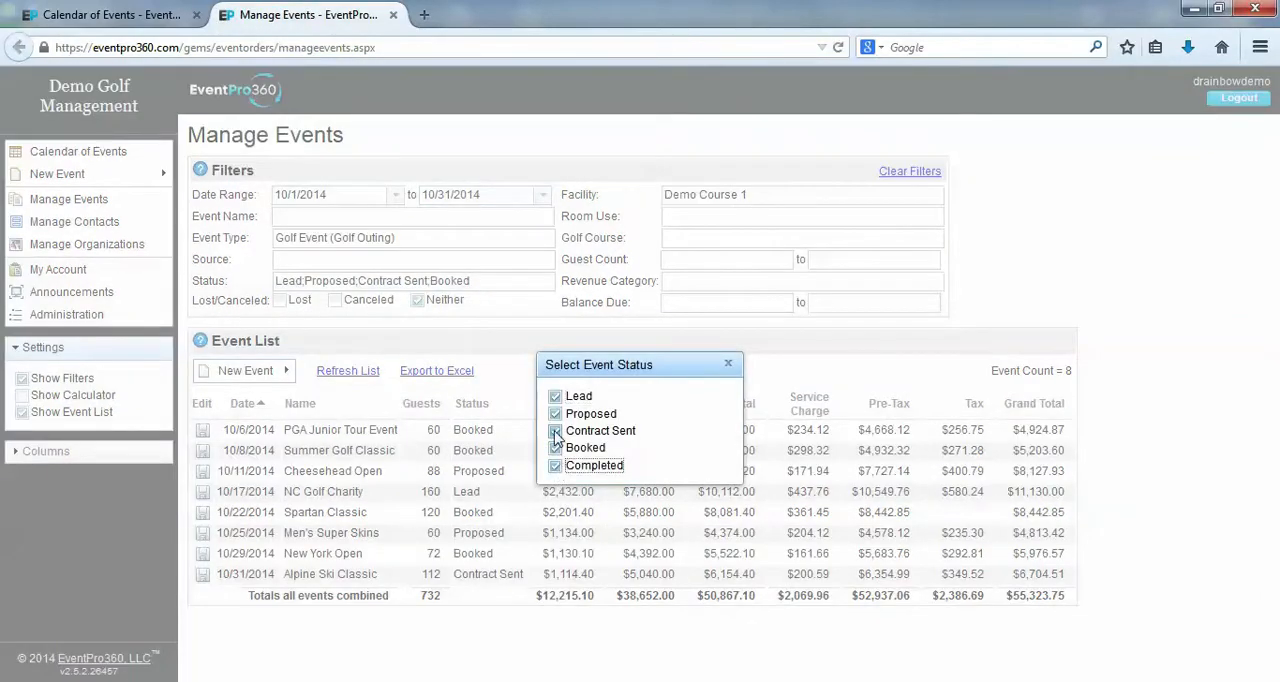
click(555, 431)
click(555, 414)
click(555, 397)
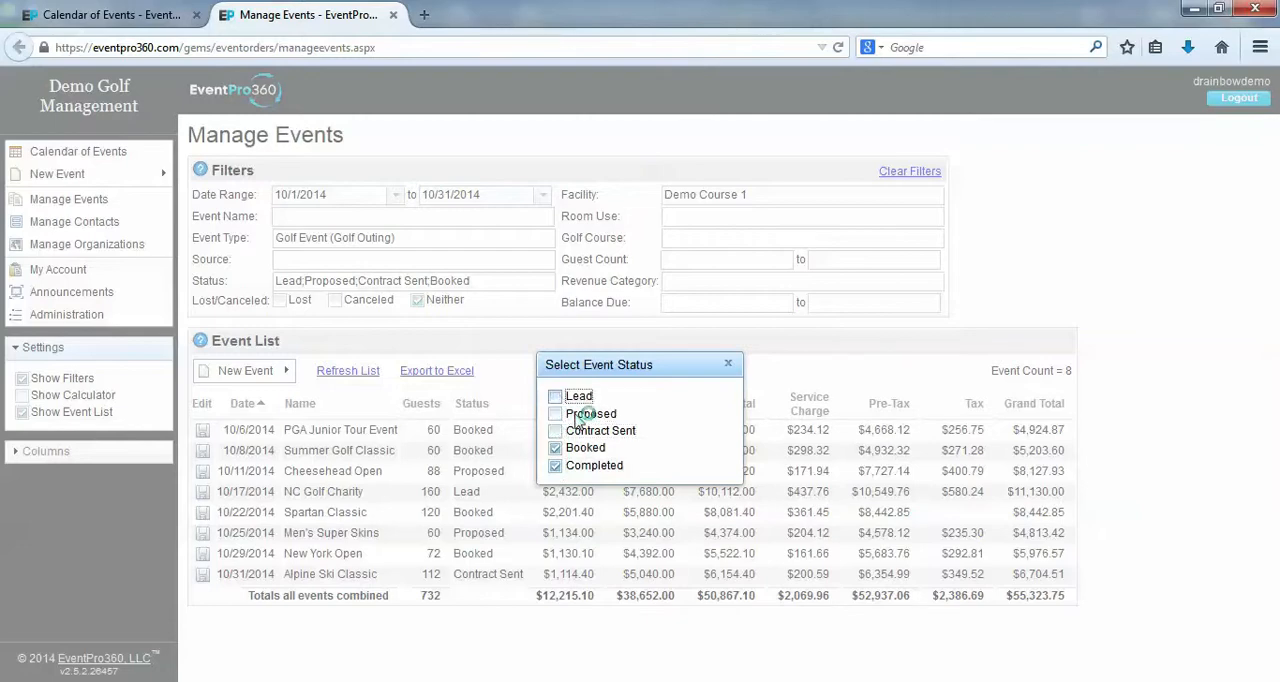
click(729, 364)
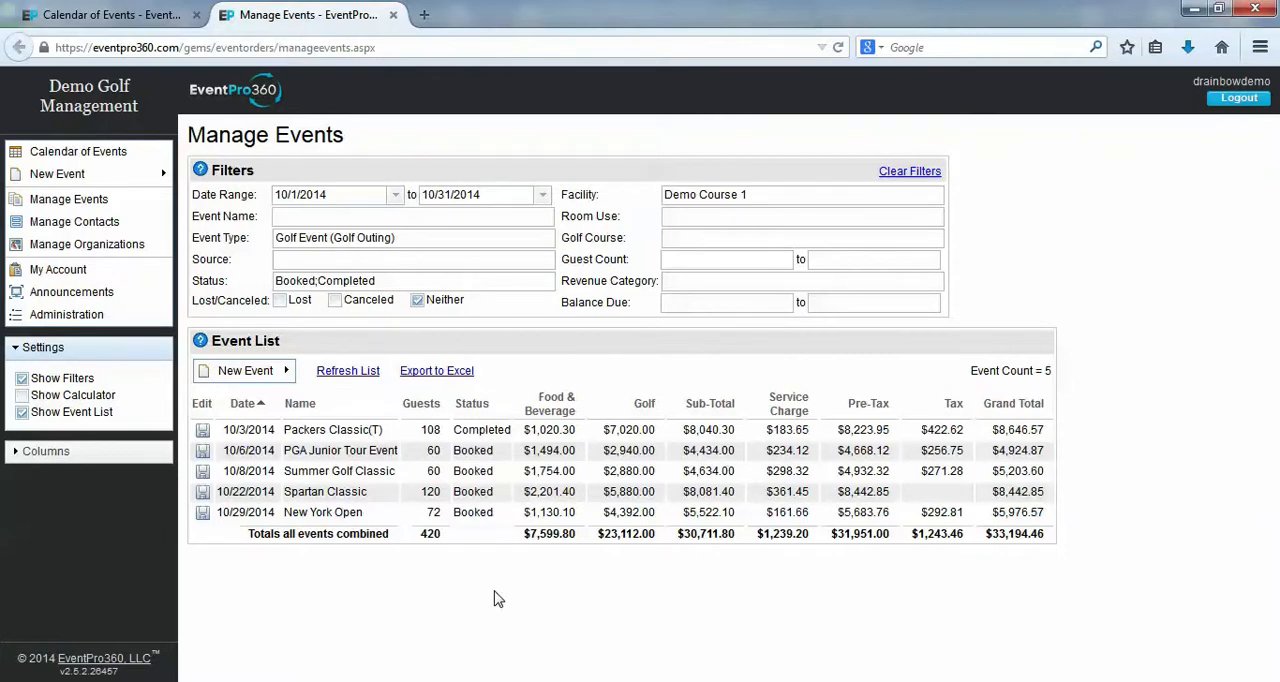
Review the choices offered by the Source, Room Use and Golf Course filters without selecting any
click(465, 268)
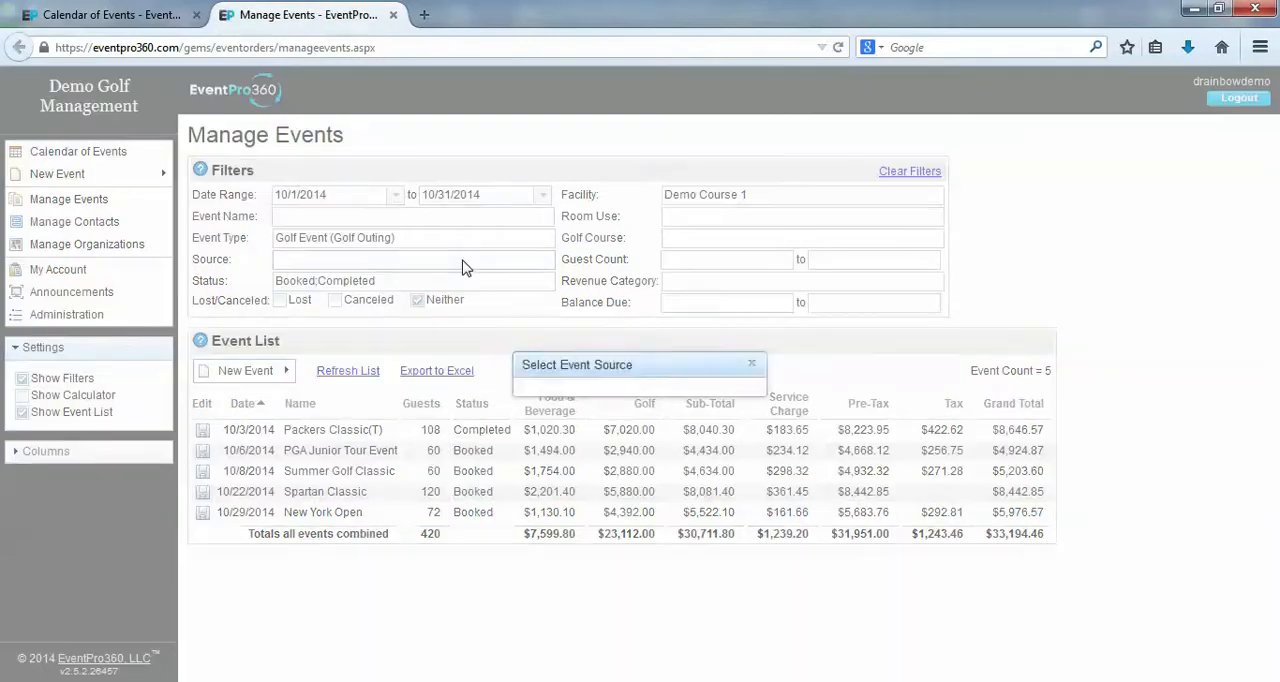
click(751, 364)
click(742, 218)
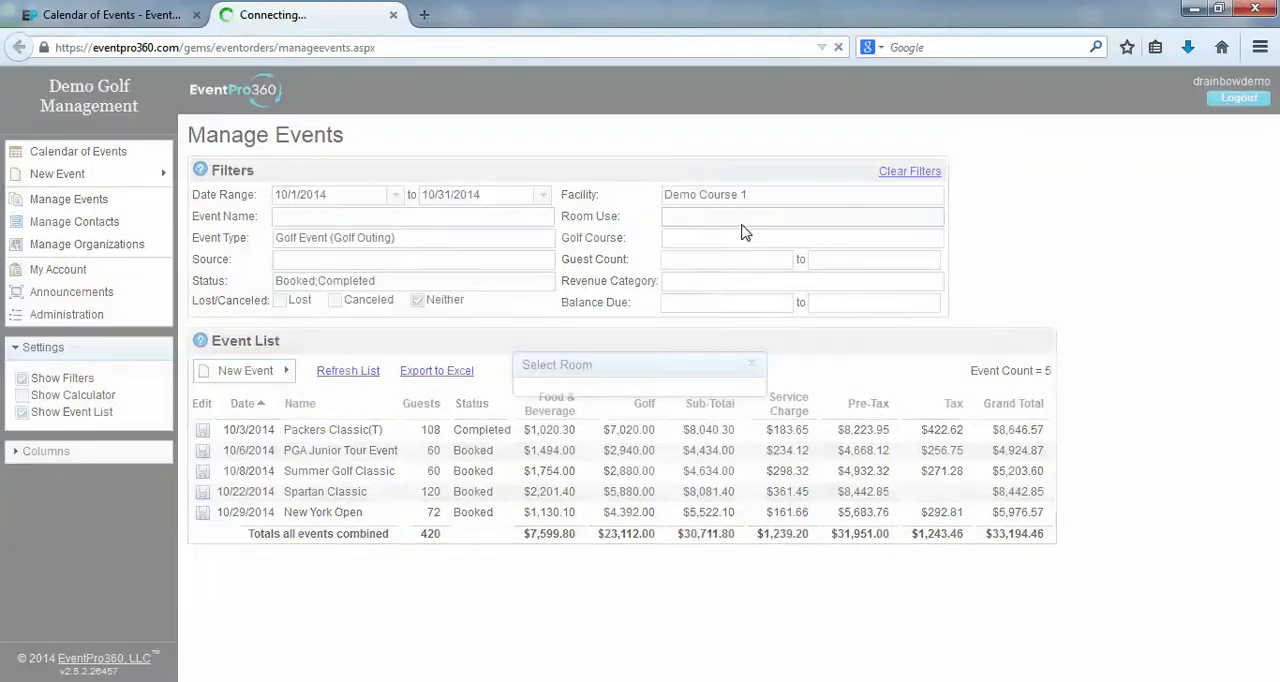
click(753, 366)
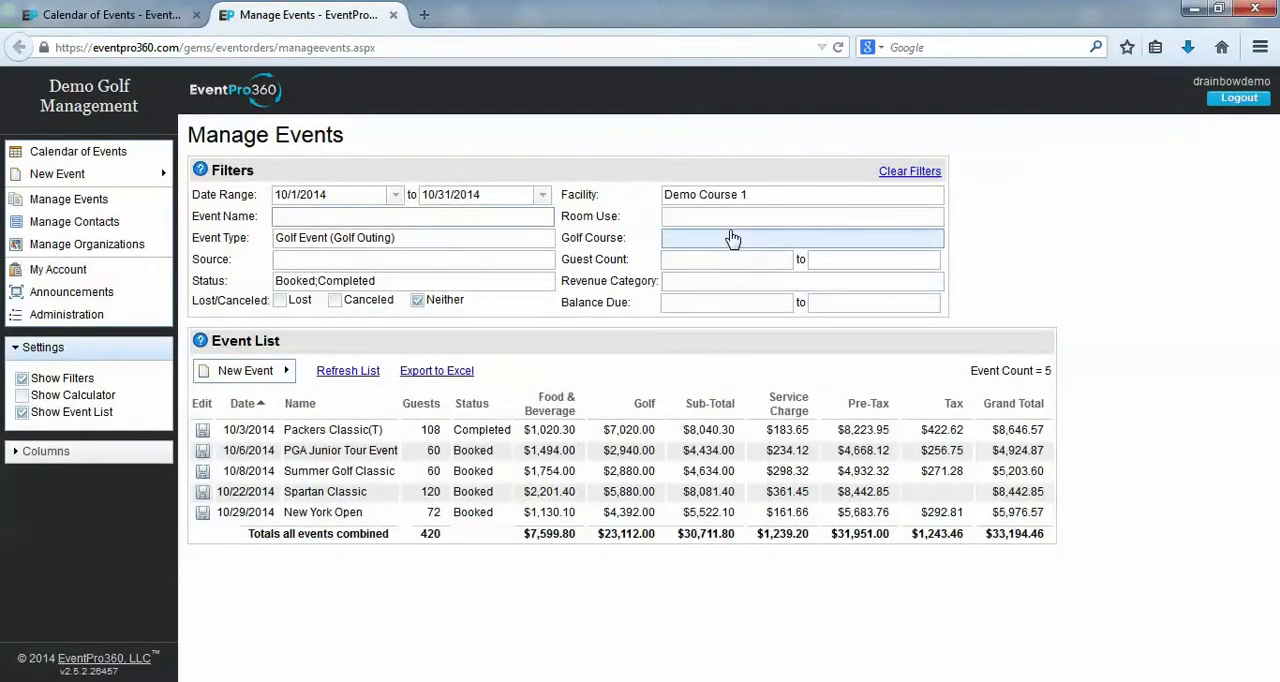
click(734, 239)
click(752, 366)
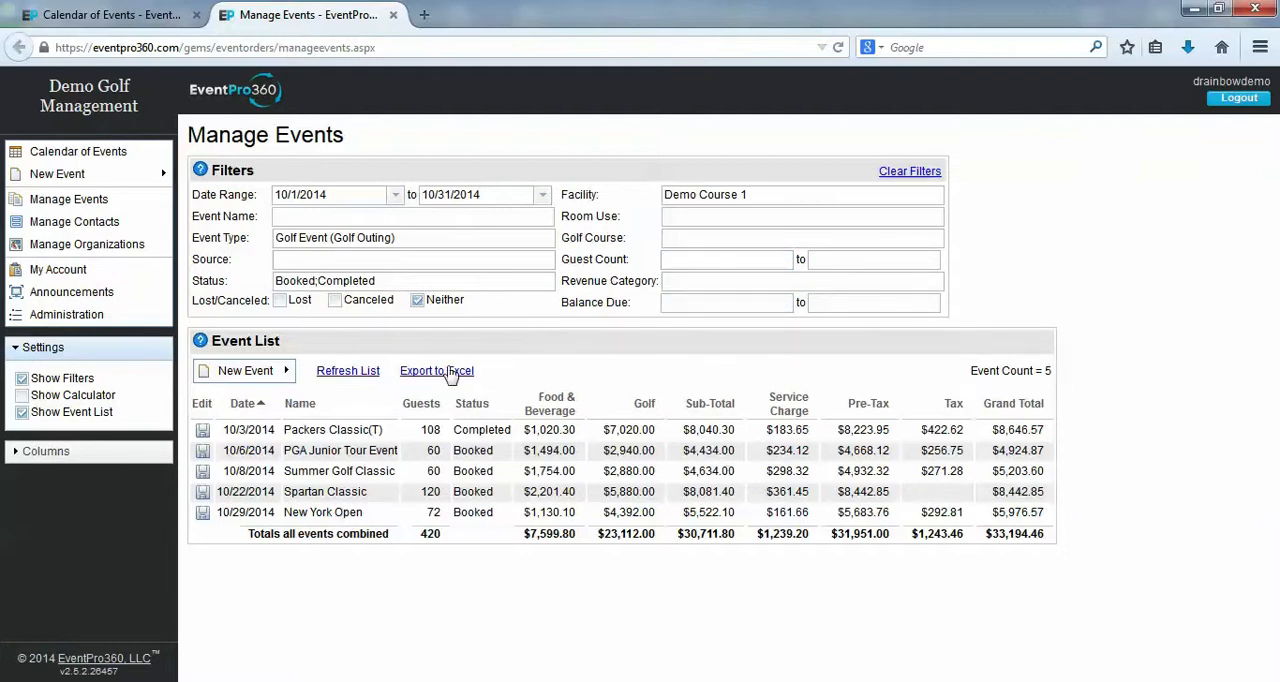
Remove the Grand Total, Tax, Pre-Tax, Service Charge and Sub-Total columns from the event list
click(96, 458)
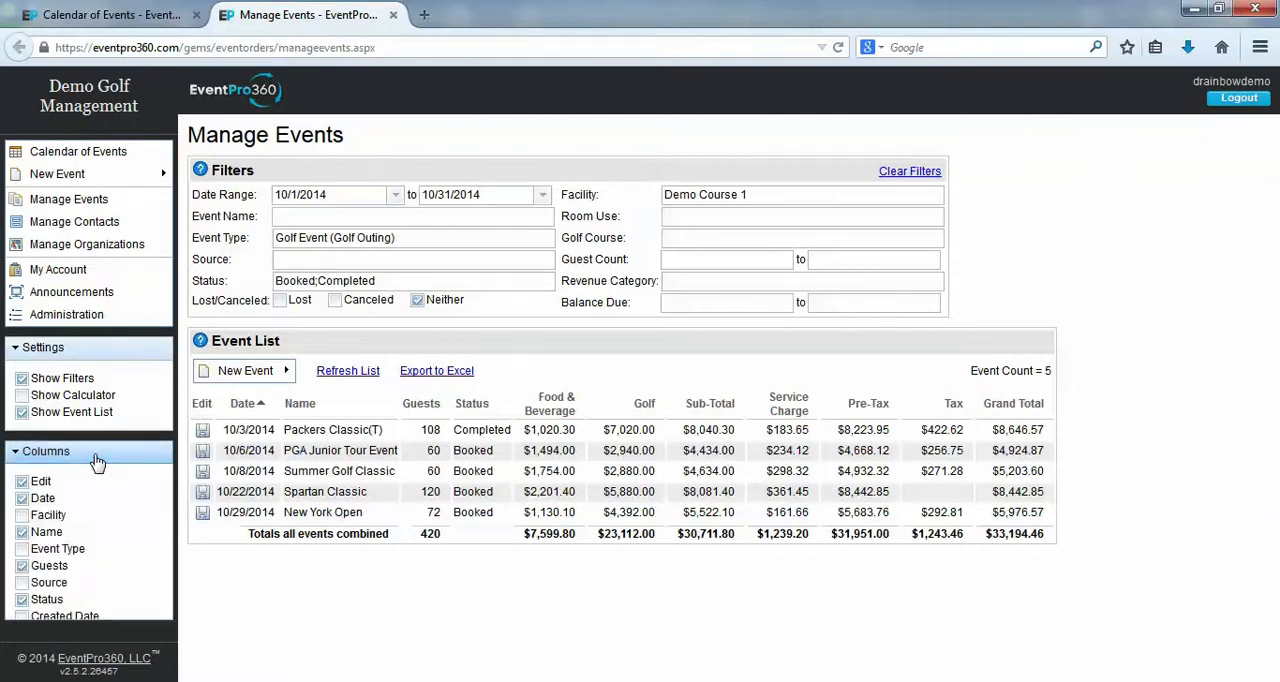
drag(173, 338, 168, 588)
click(22, 553)
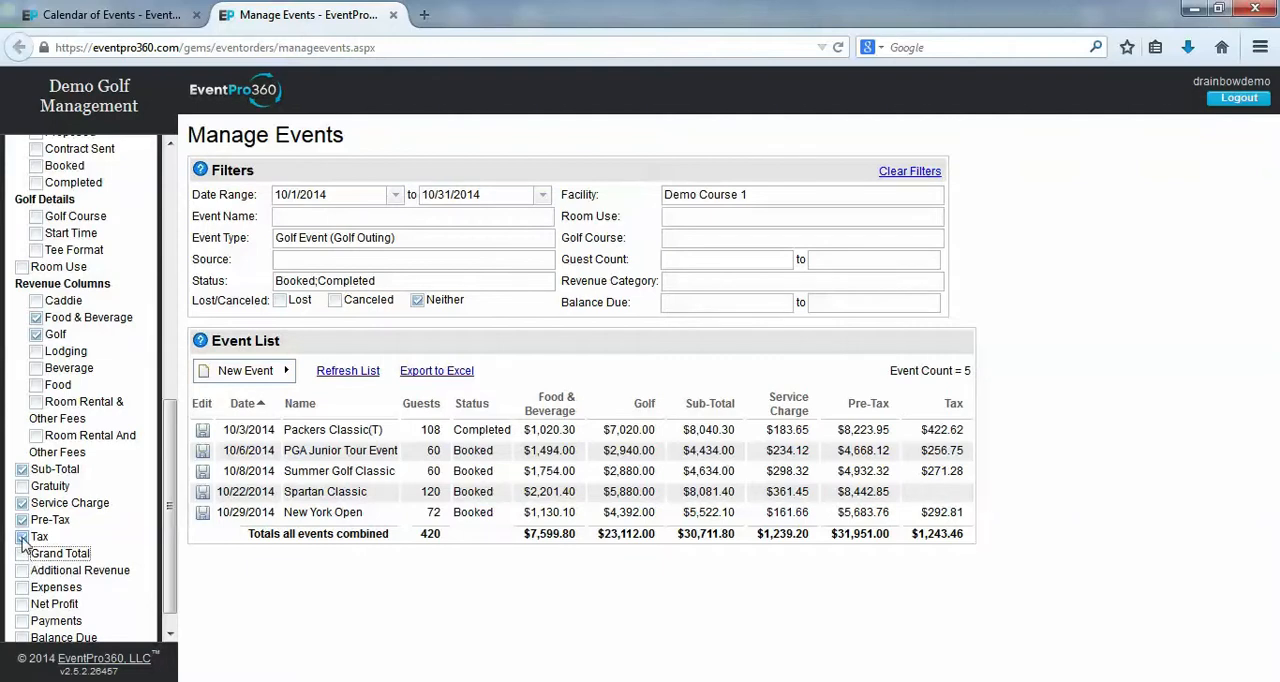
click(22, 536)
click(22, 519)
click(22, 503)
click(22, 469)
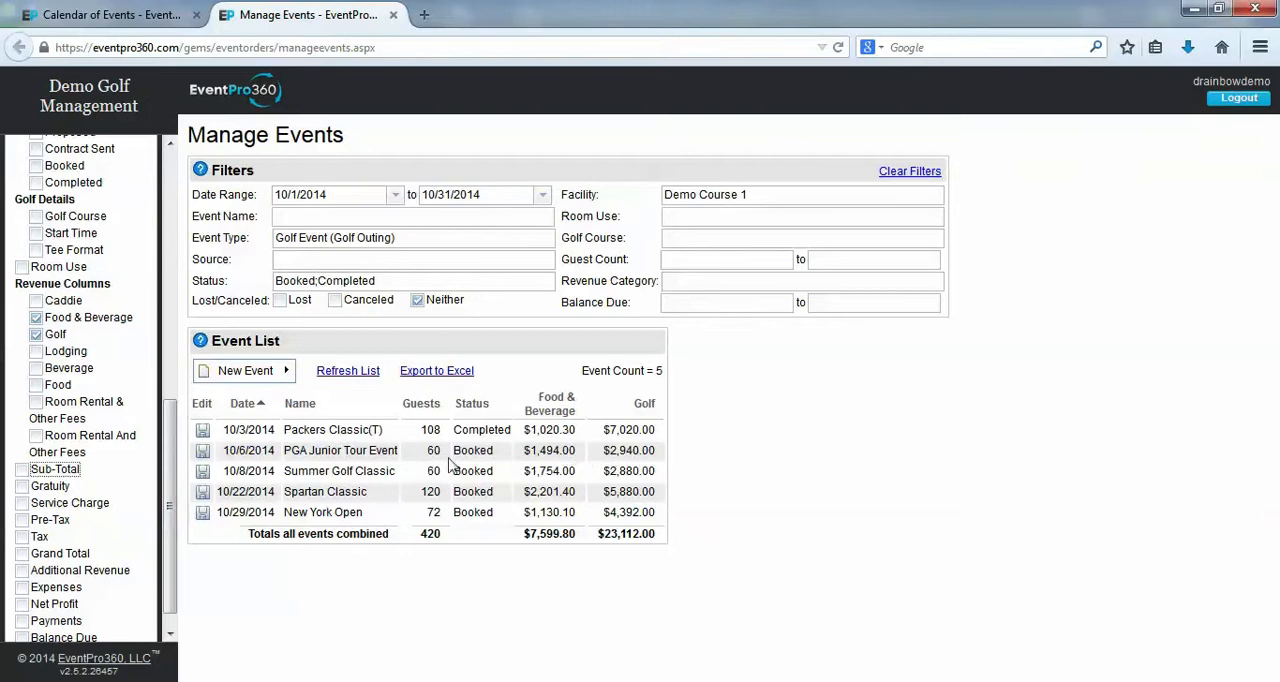
Add the Source, Created Date, Booked status date, Start Time and Tee Format columns to the event list
drag(174, 457, 173, 395)
click(21, 181)
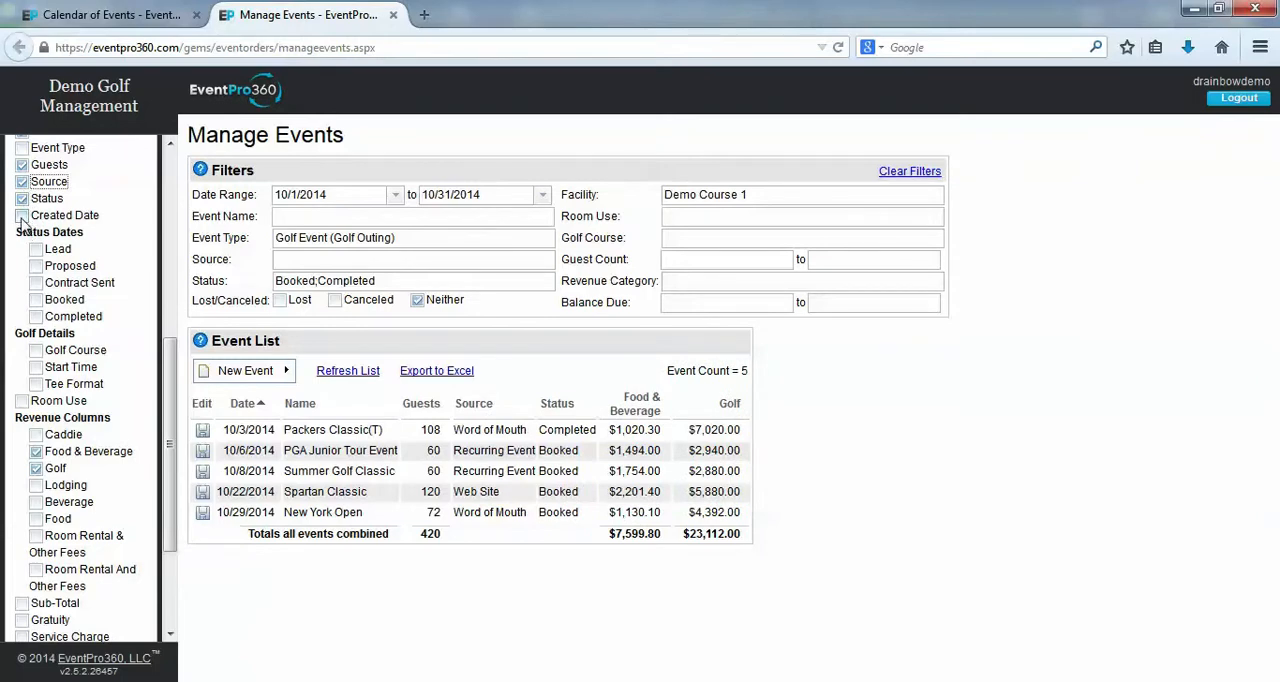
click(21, 215)
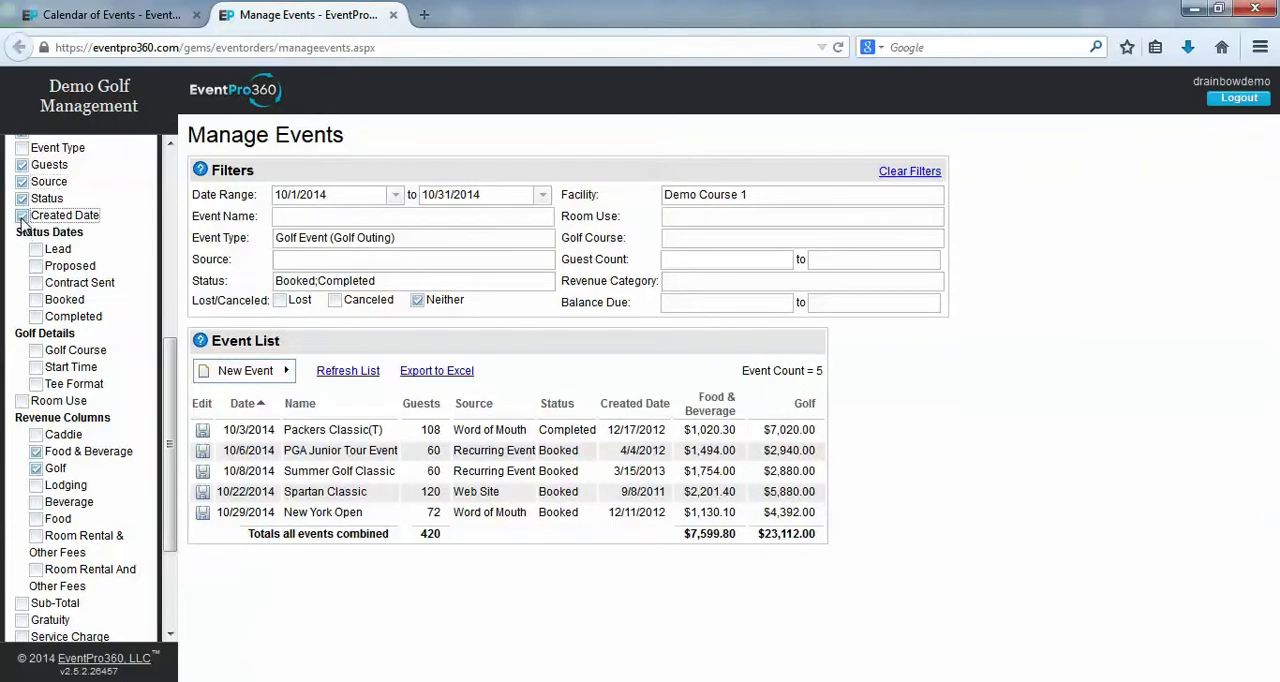
click(36, 300)
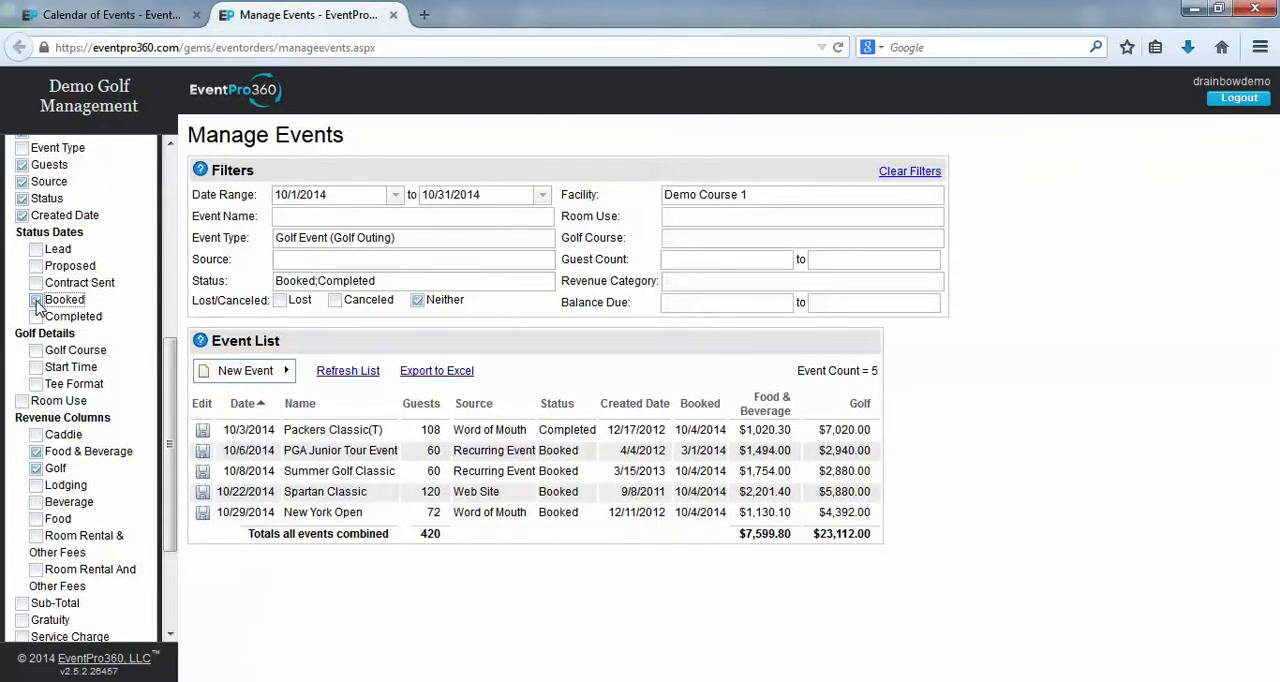
click(36, 367)
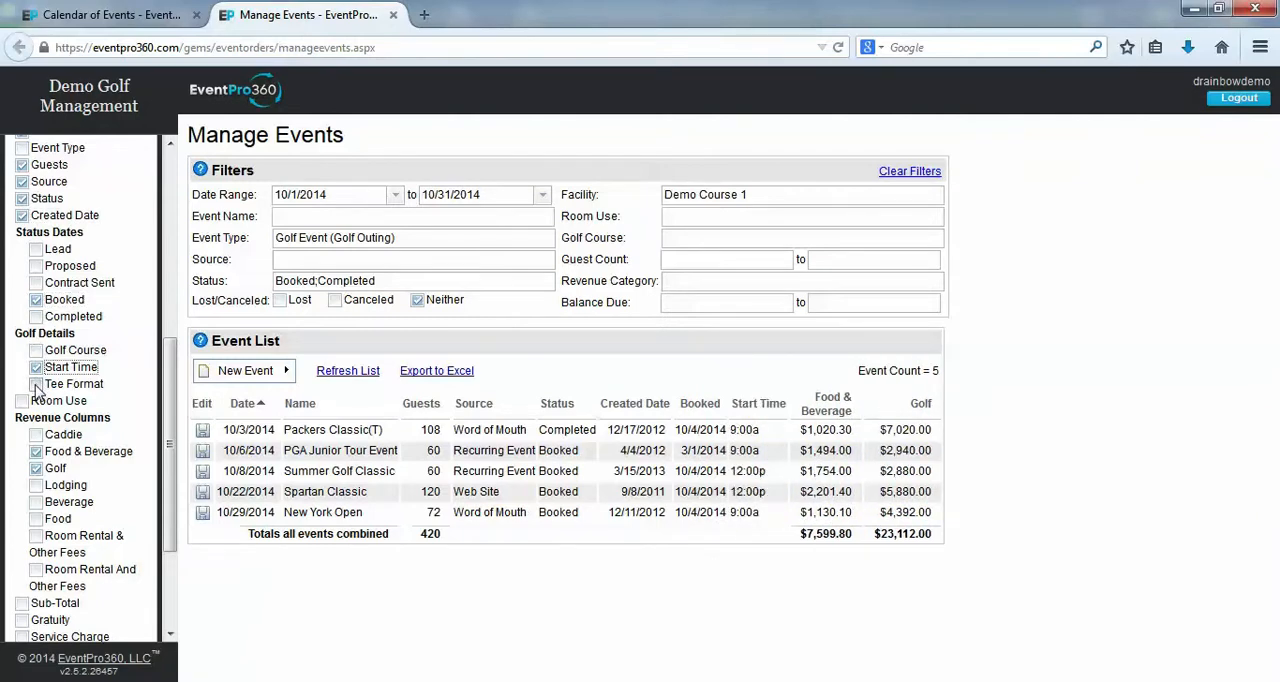
click(36, 384)
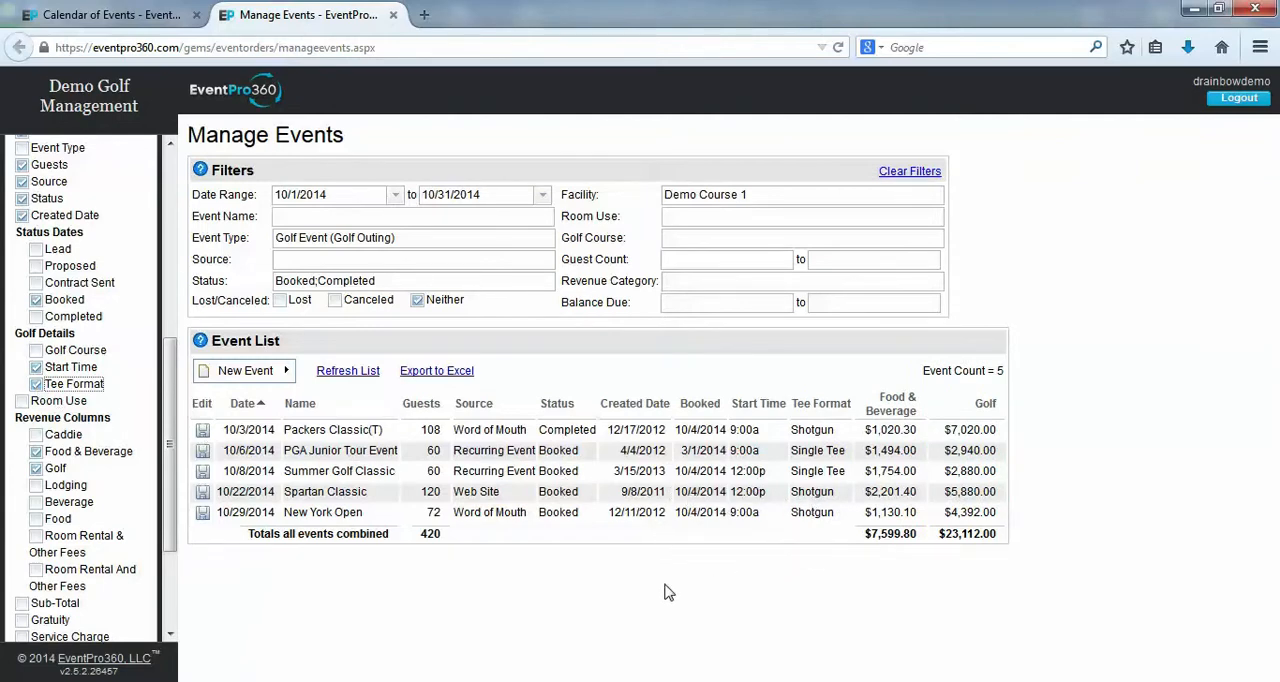
Check the browser's print option, and export the event list to Excel, opening EventPro360_EventList.csv with Microsoft Excel
click(1259, 47)
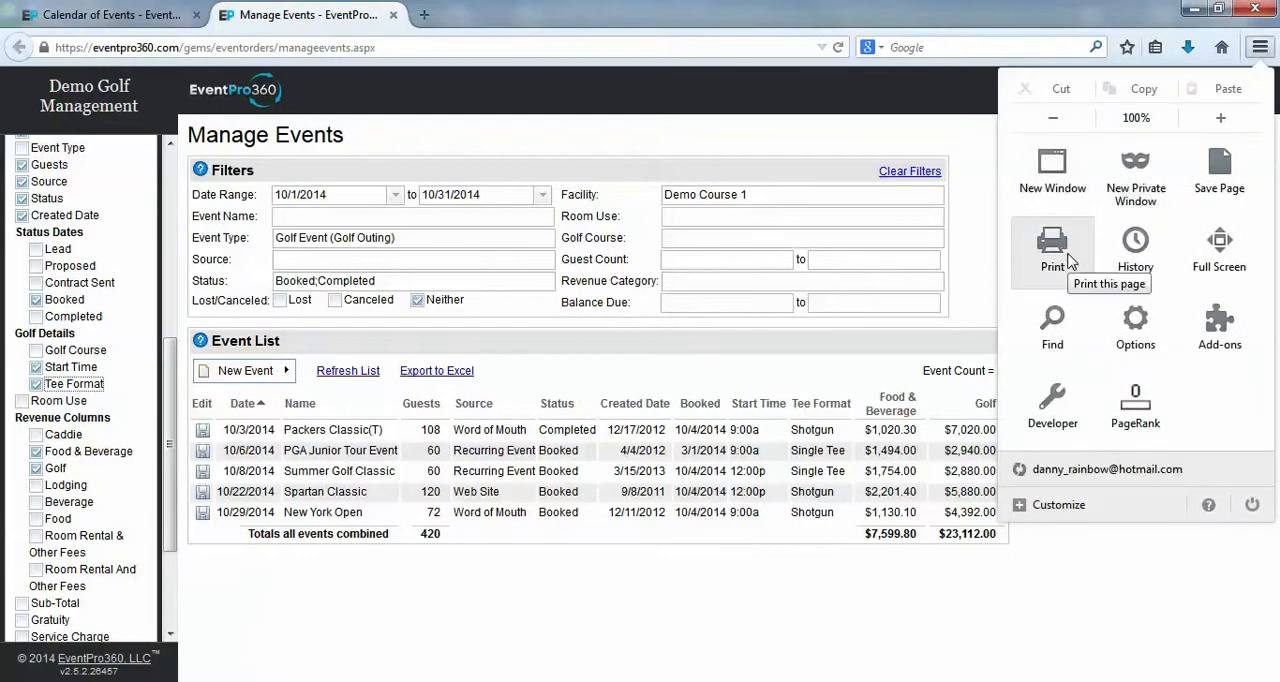
click(648, 593)
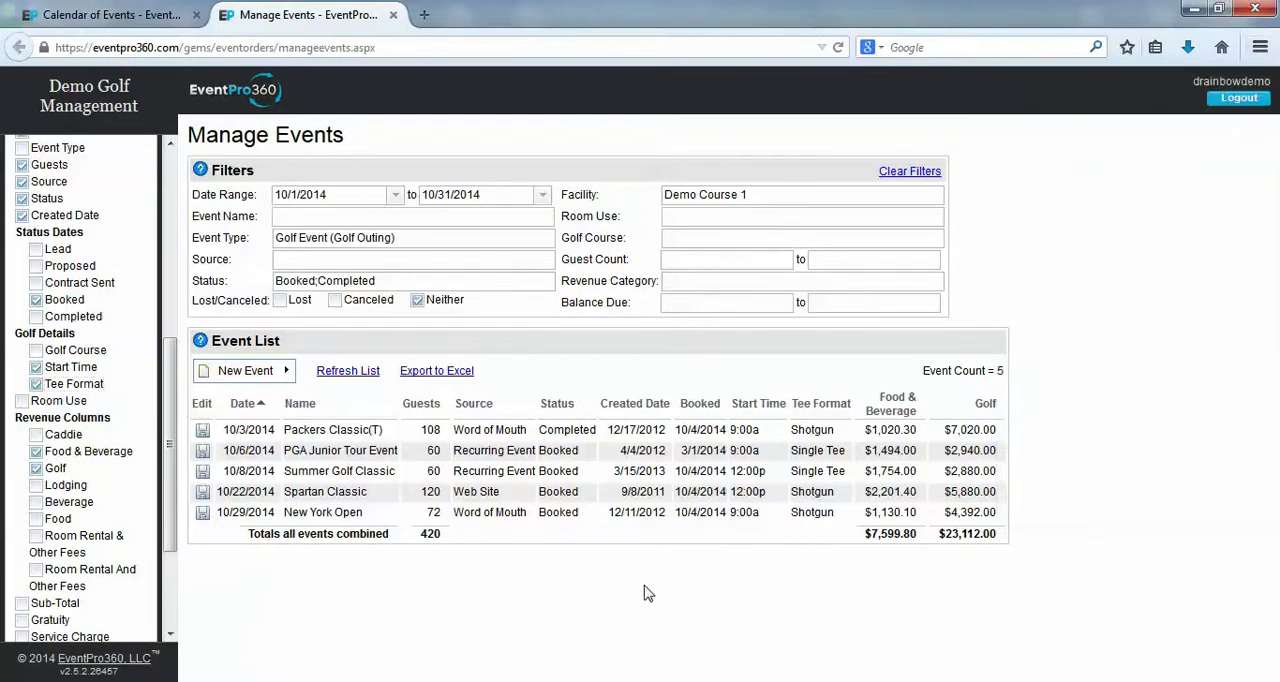
click(436, 380)
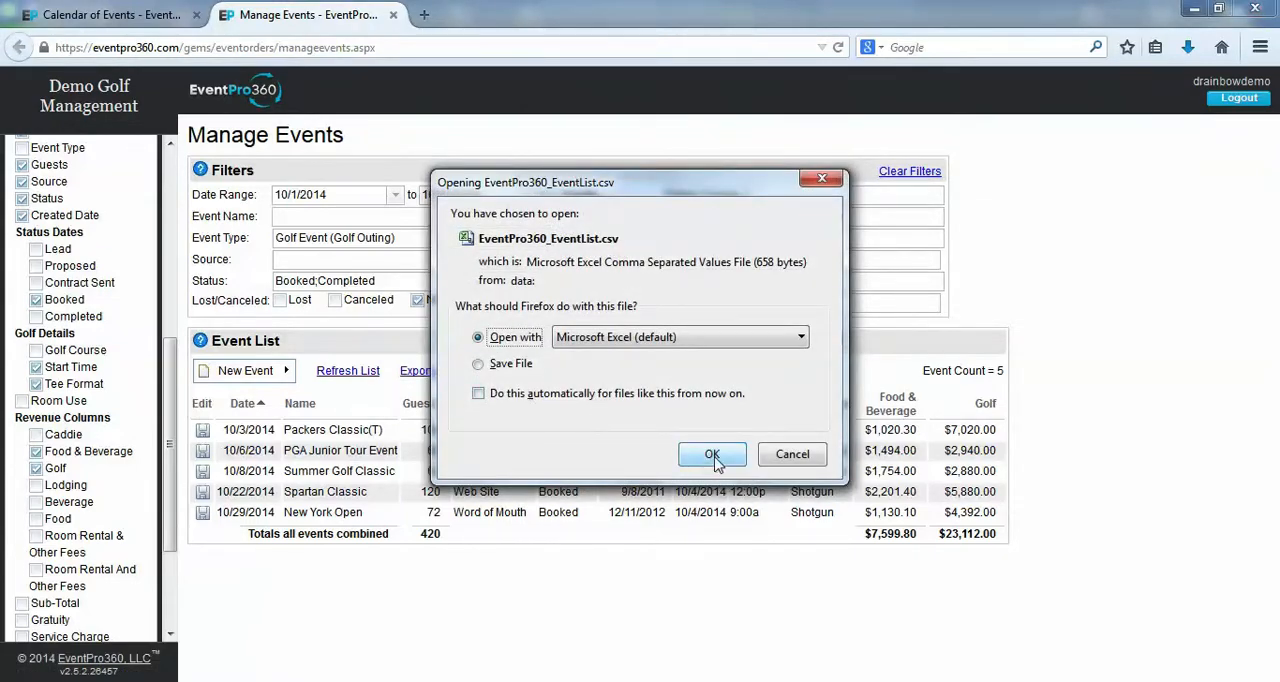
click(714, 458)
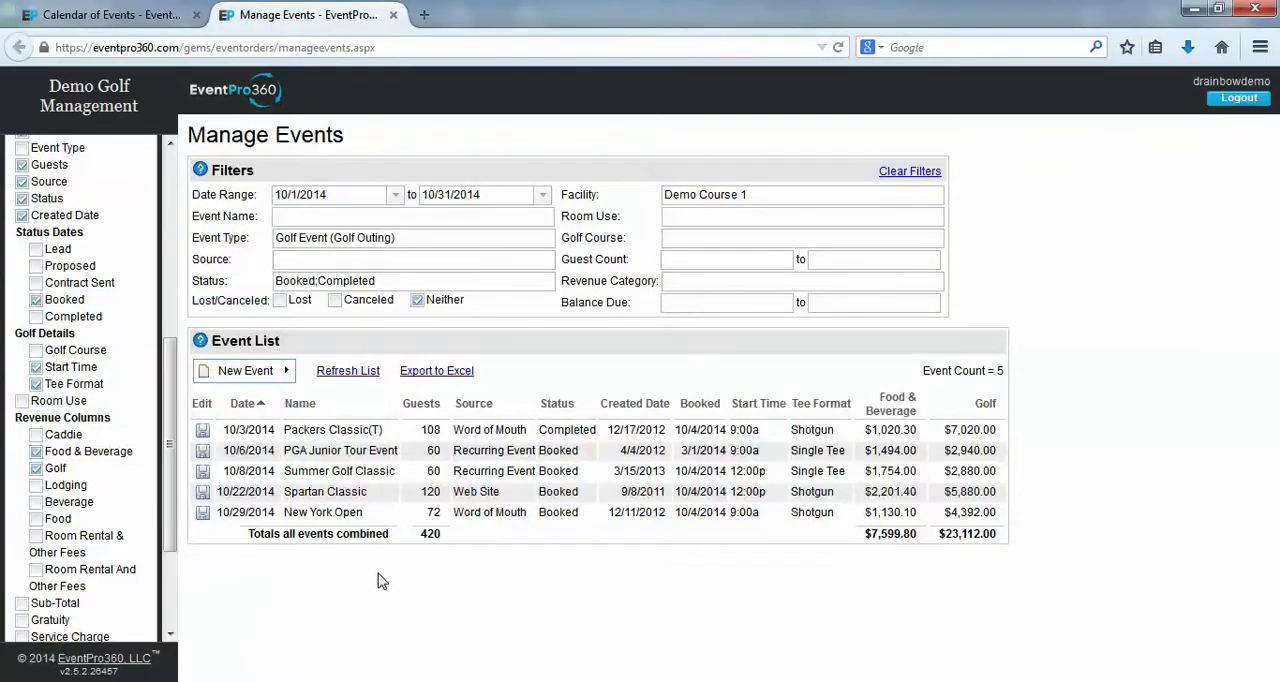
Show the calculator and add Contract Sent, Proposed and Lead to the event status filter
scroll(108, 384, up, 5)
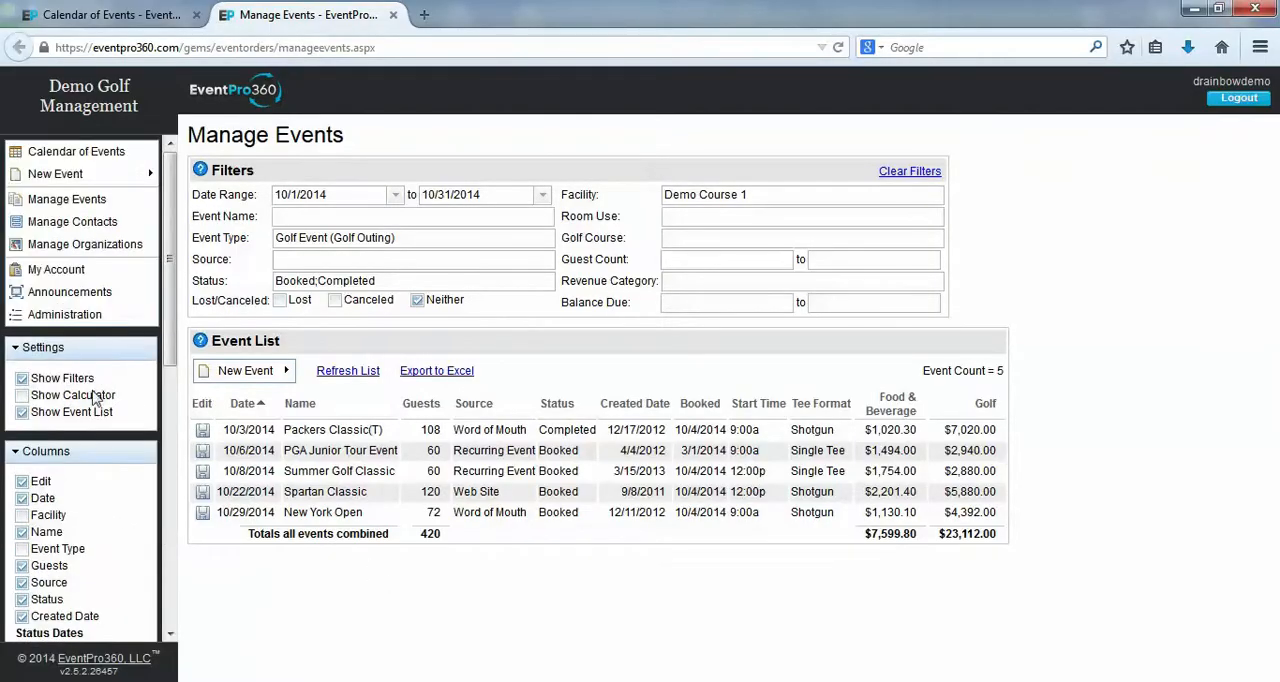
click(24, 397)
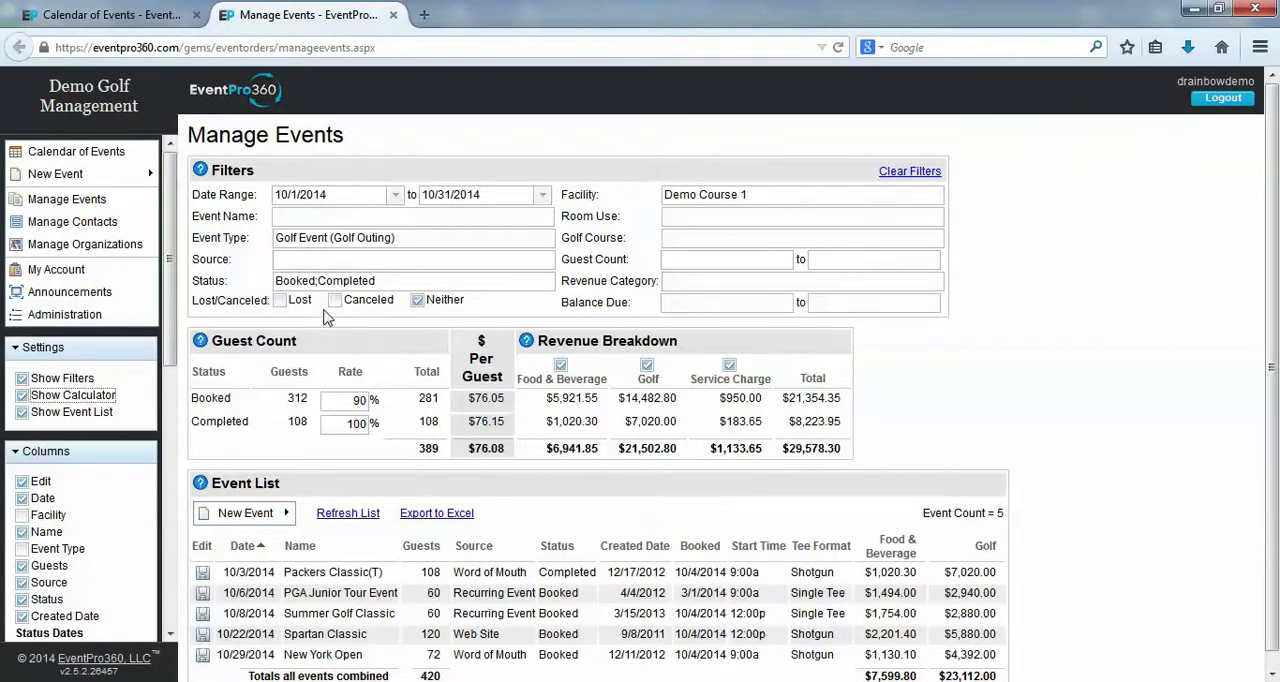
click(403, 283)
click(555, 430)
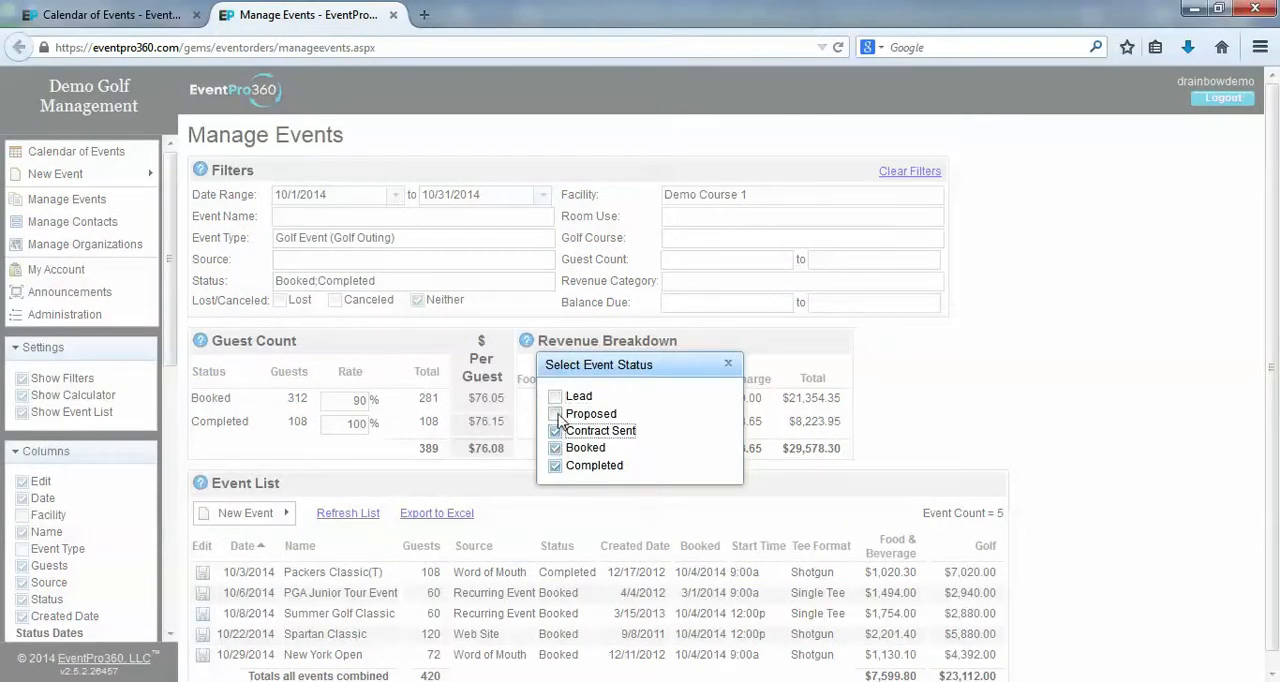
click(555, 413)
click(555, 396)
click(728, 365)
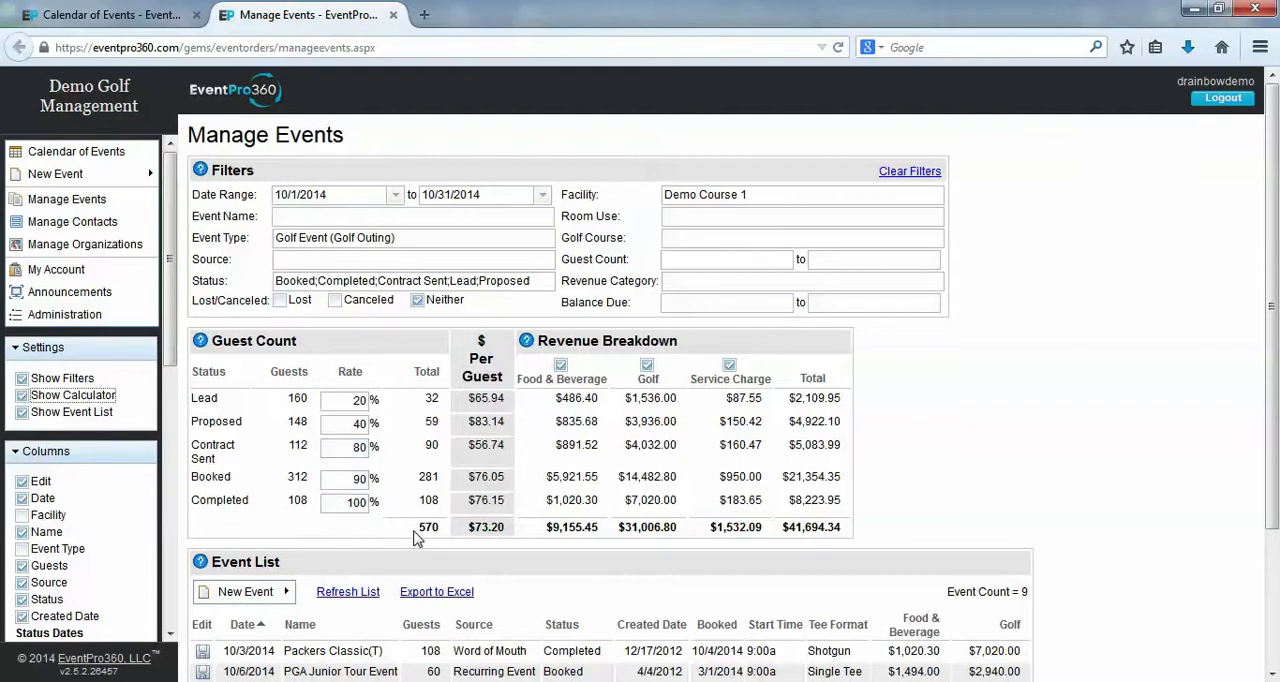
Examine the calculator's overall guest count, total revenue and average dollars per guest
drag(418, 536, 441, 538)
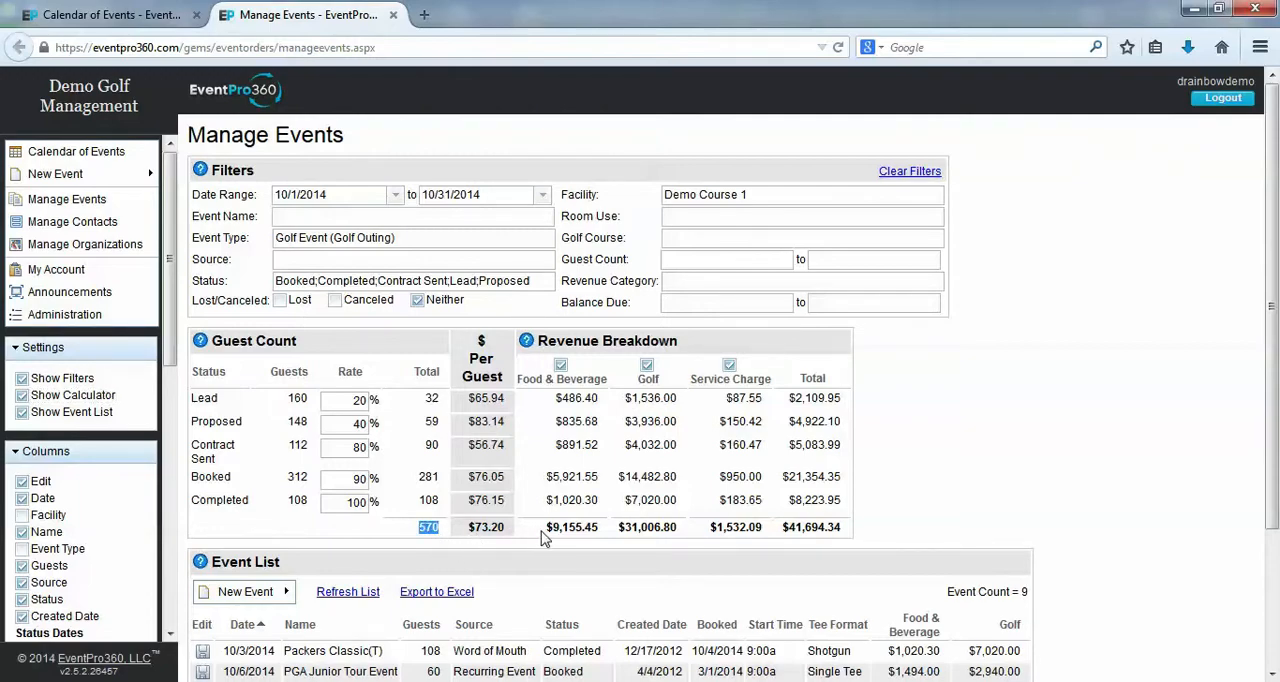
drag(543, 538, 843, 537)
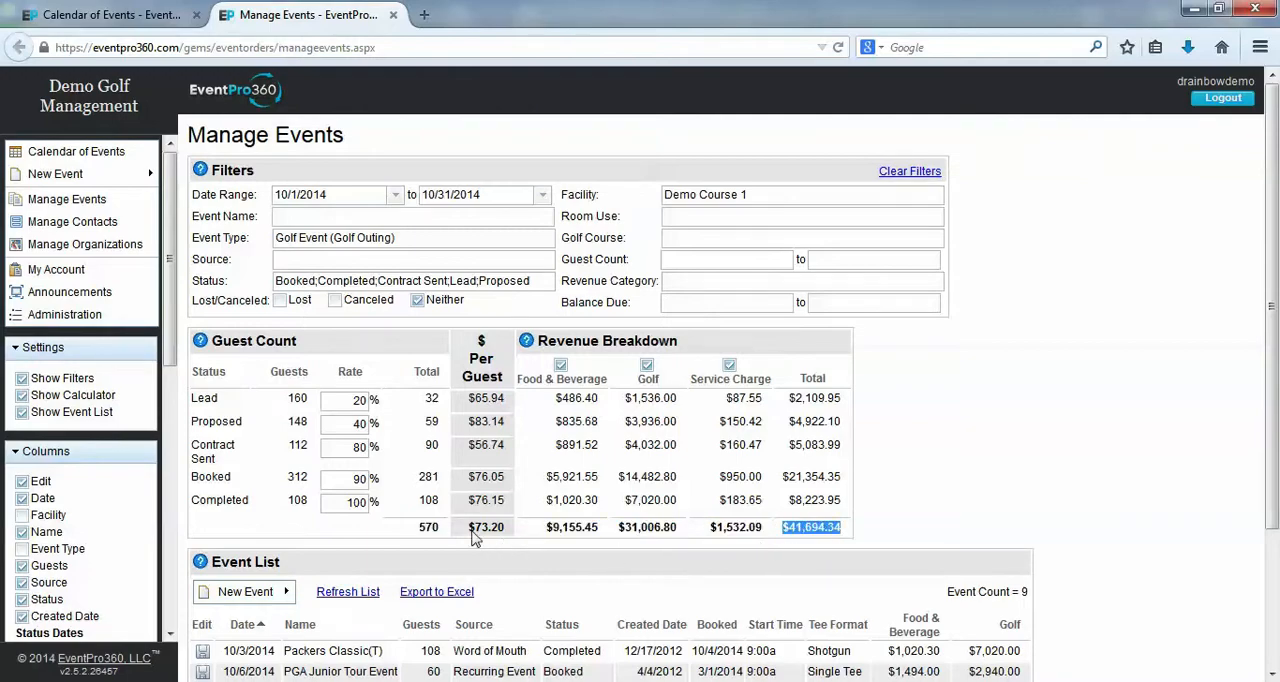
drag(466, 530, 510, 531)
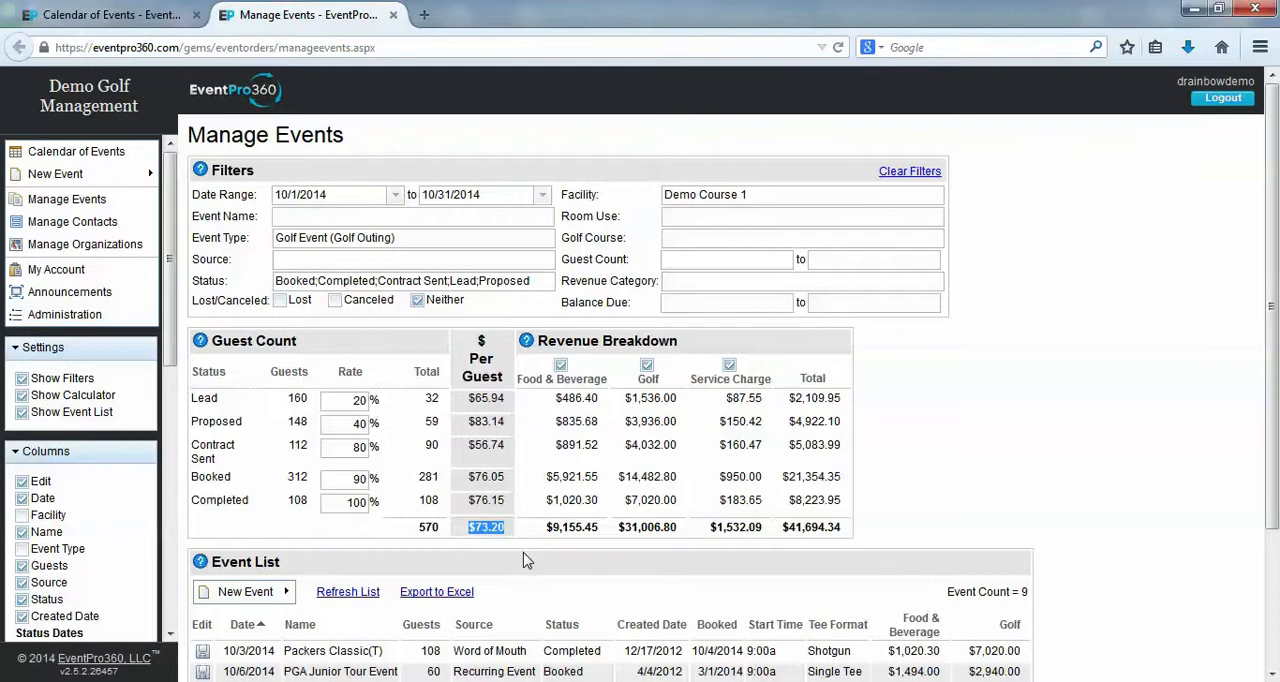
click(527, 561)
Exclude Golf and Service Charge from the calculator's revenue breakdown
click(647, 367)
click(671, 366)
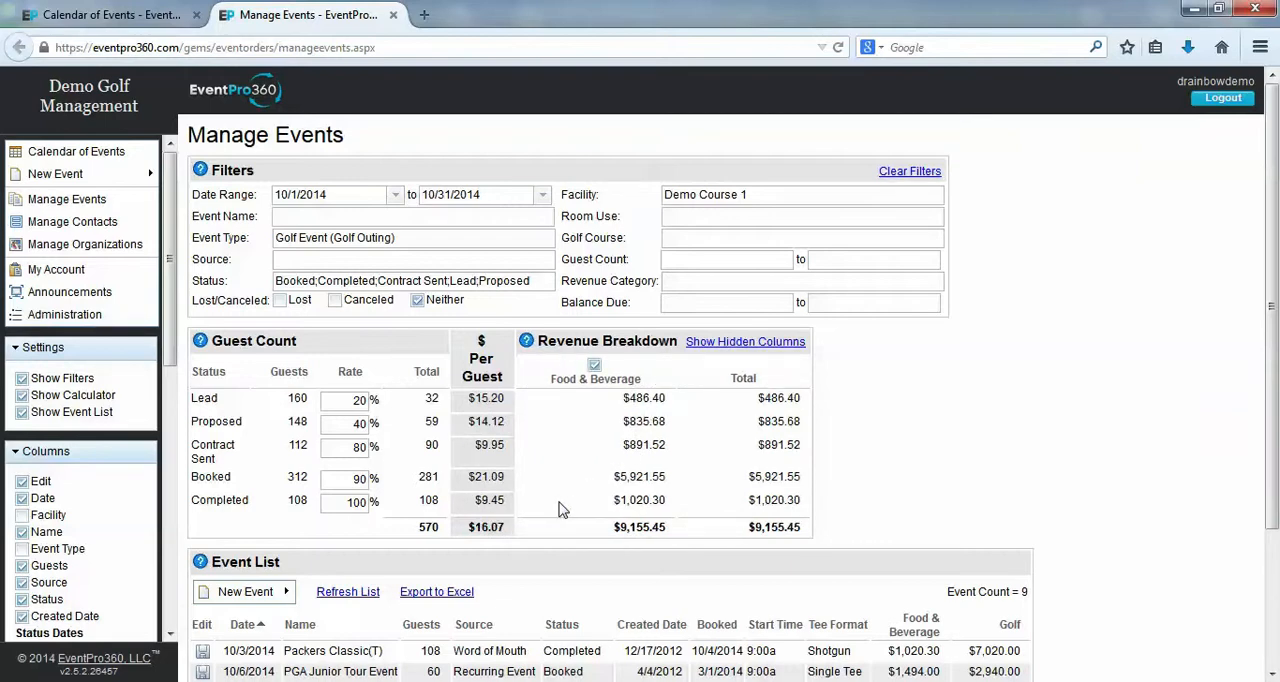
Restore the hidden revenue breakdown columns and filter the events to Lost and Canceled
click(745, 342)
click(280, 300)
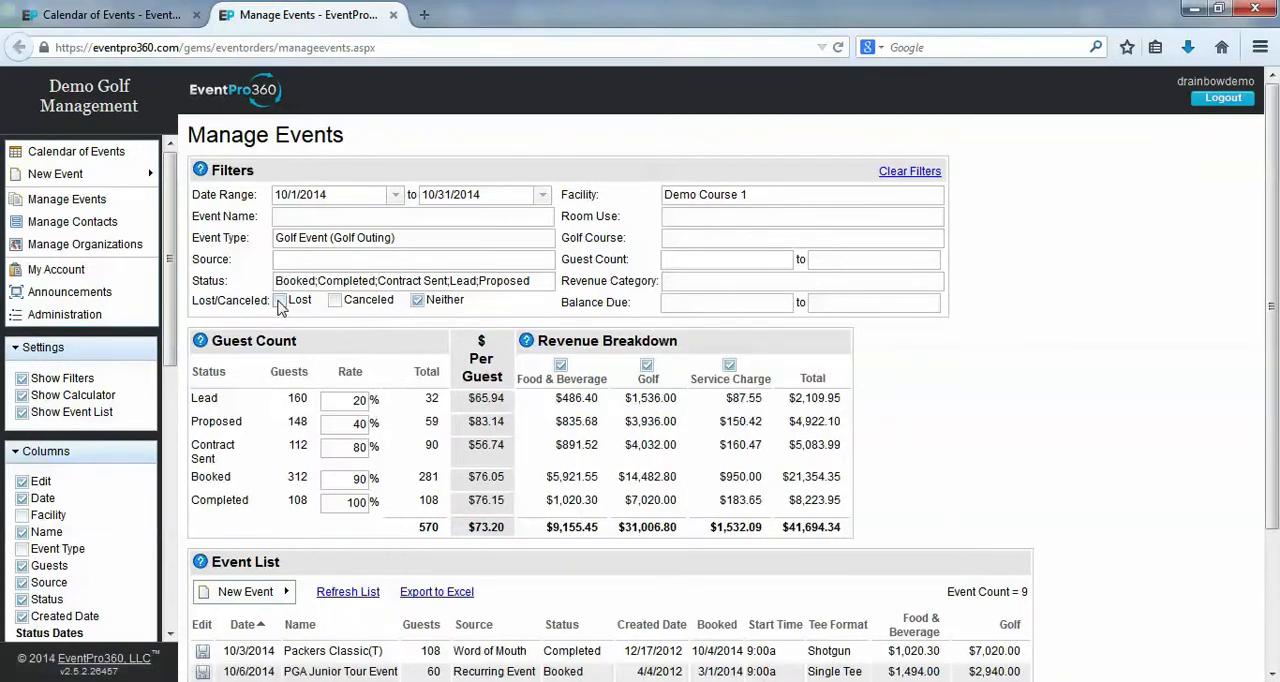
click(335, 301)
Open the North Woods Open event, bring up its Copy Event options, and return to Manage Events
scroll(470, 447, down, 1)
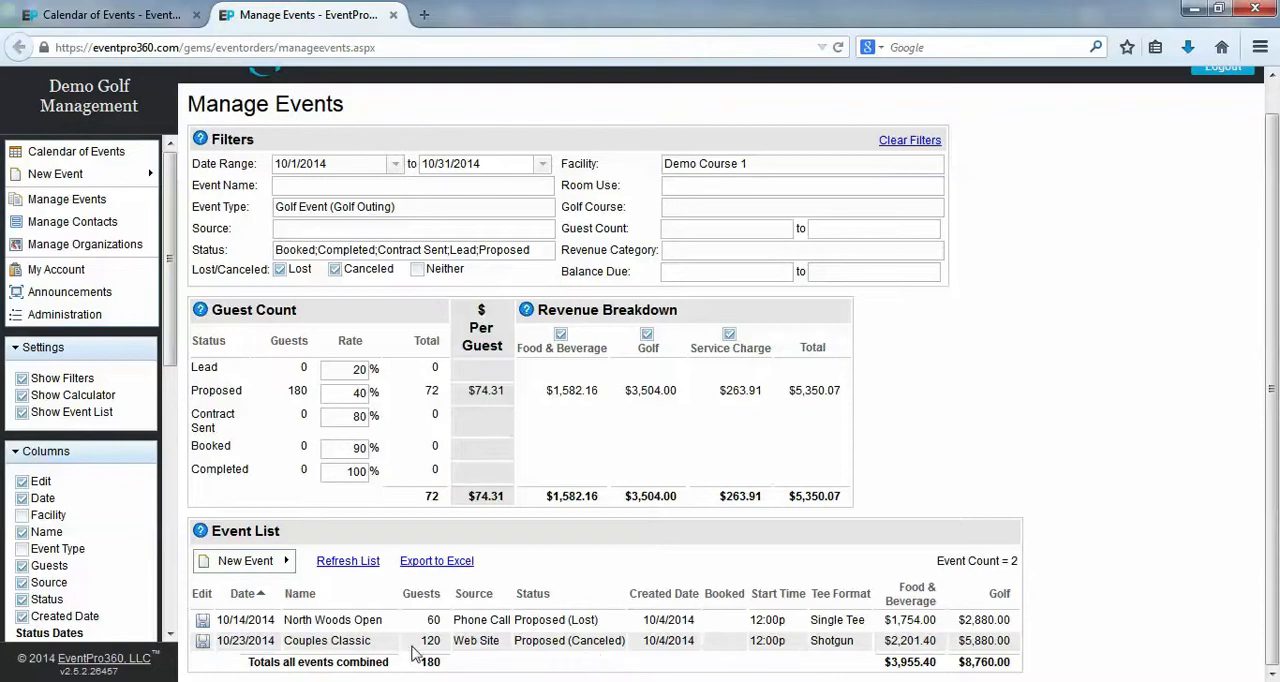
click(203, 622)
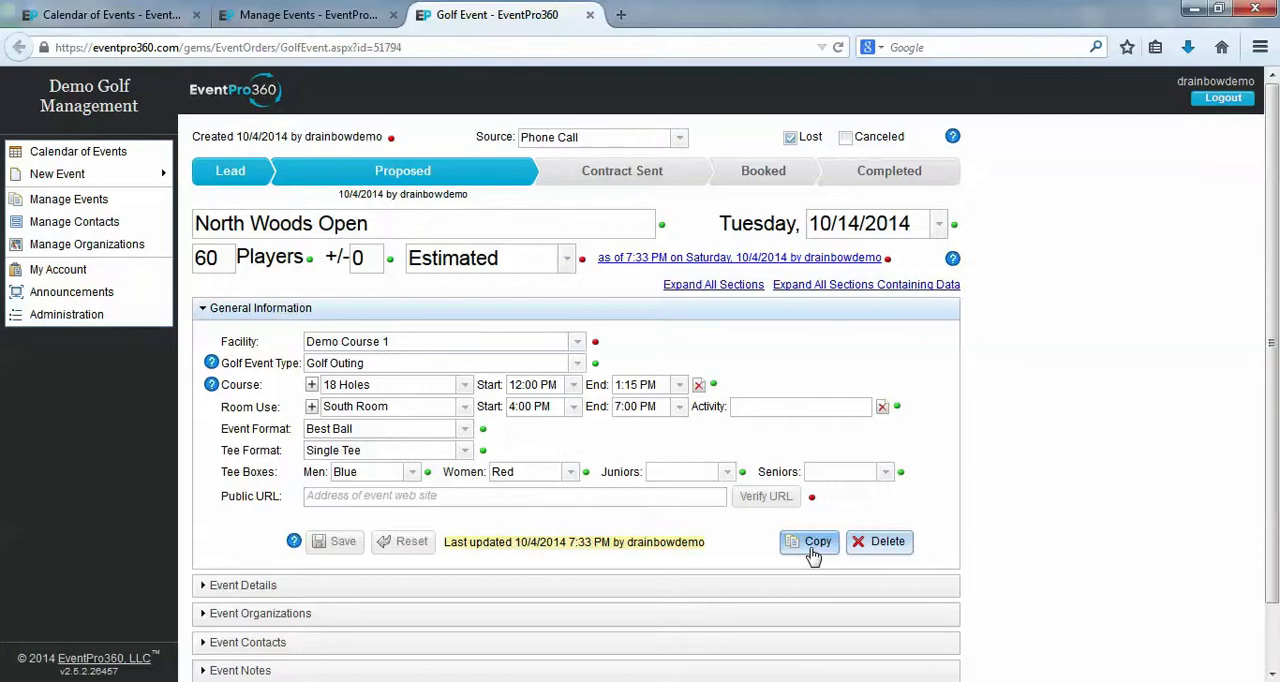
click(813, 543)
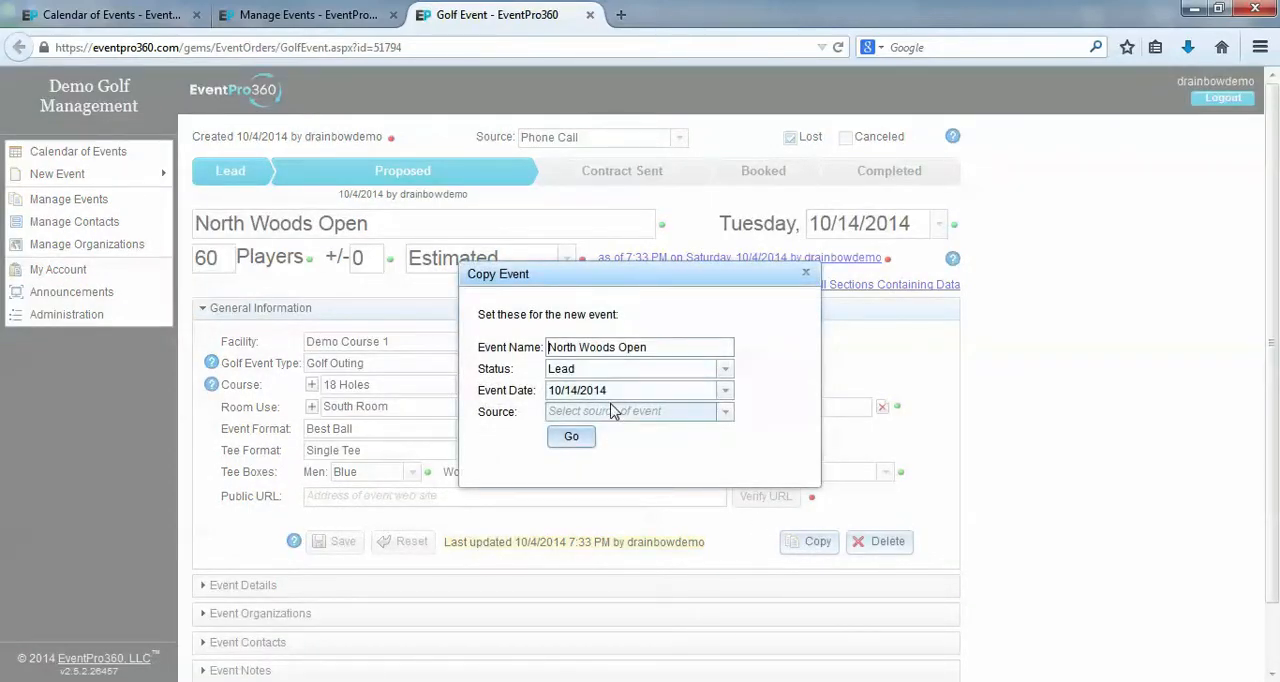
click(298, 16)
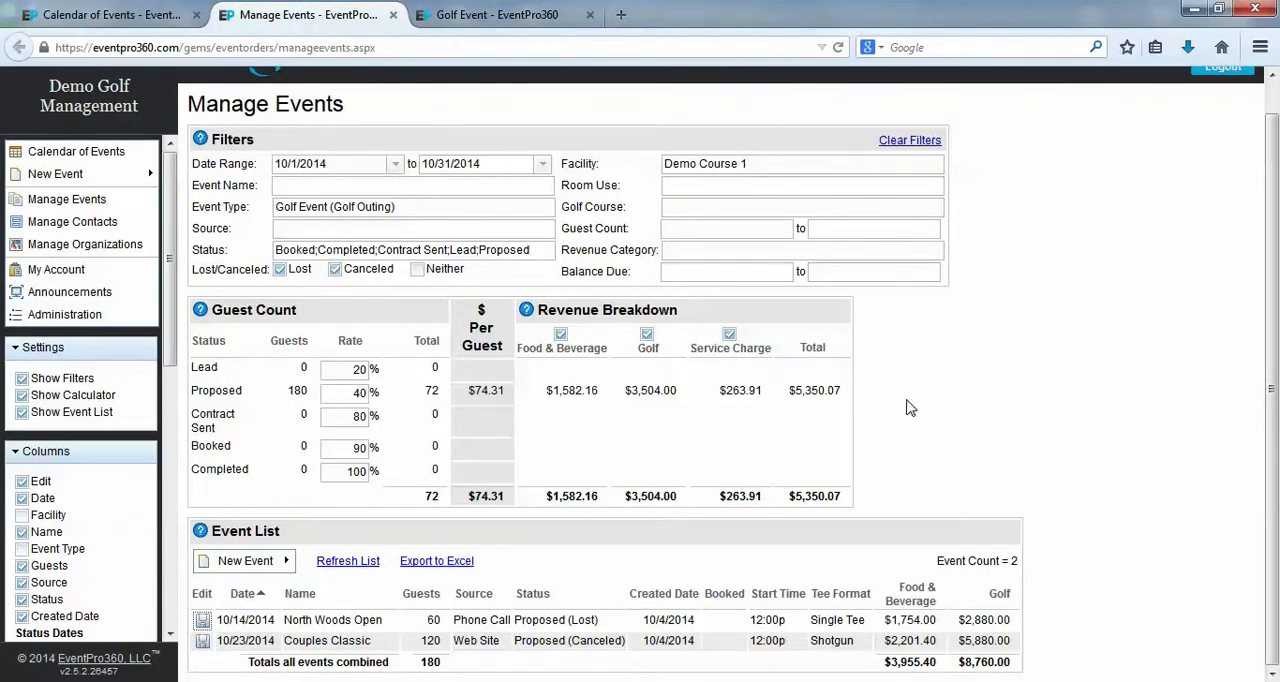
scroll(908, 406, up, 1)
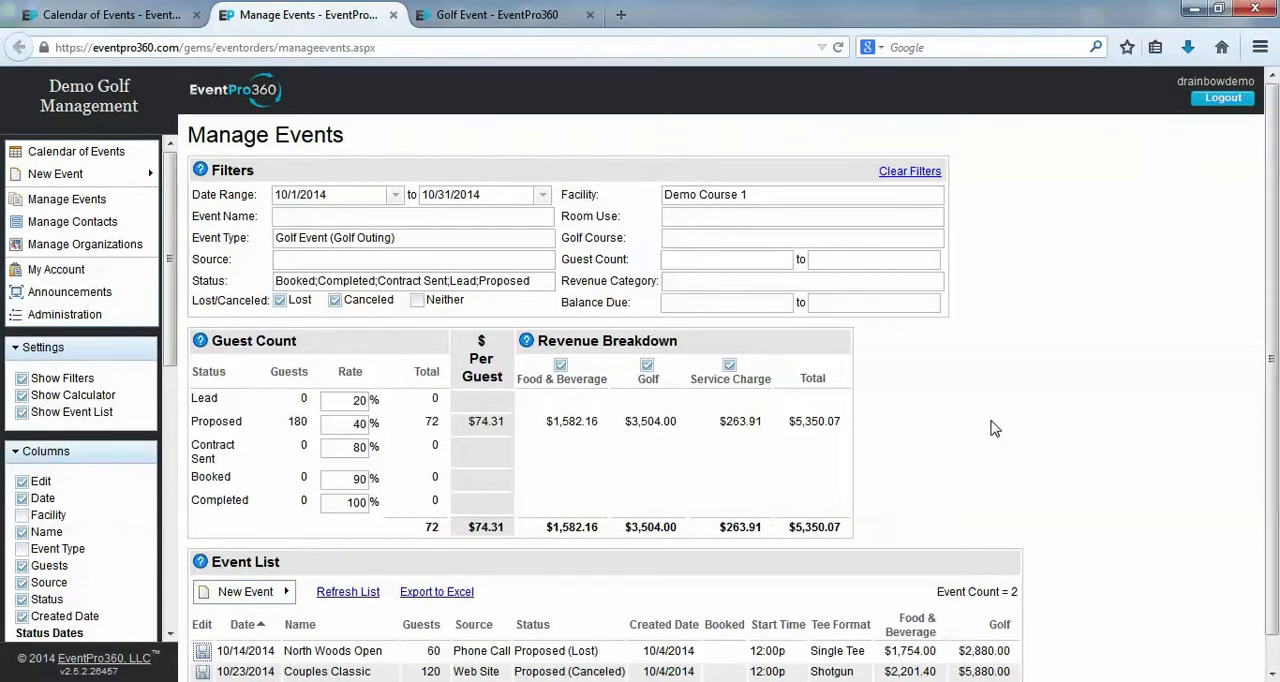